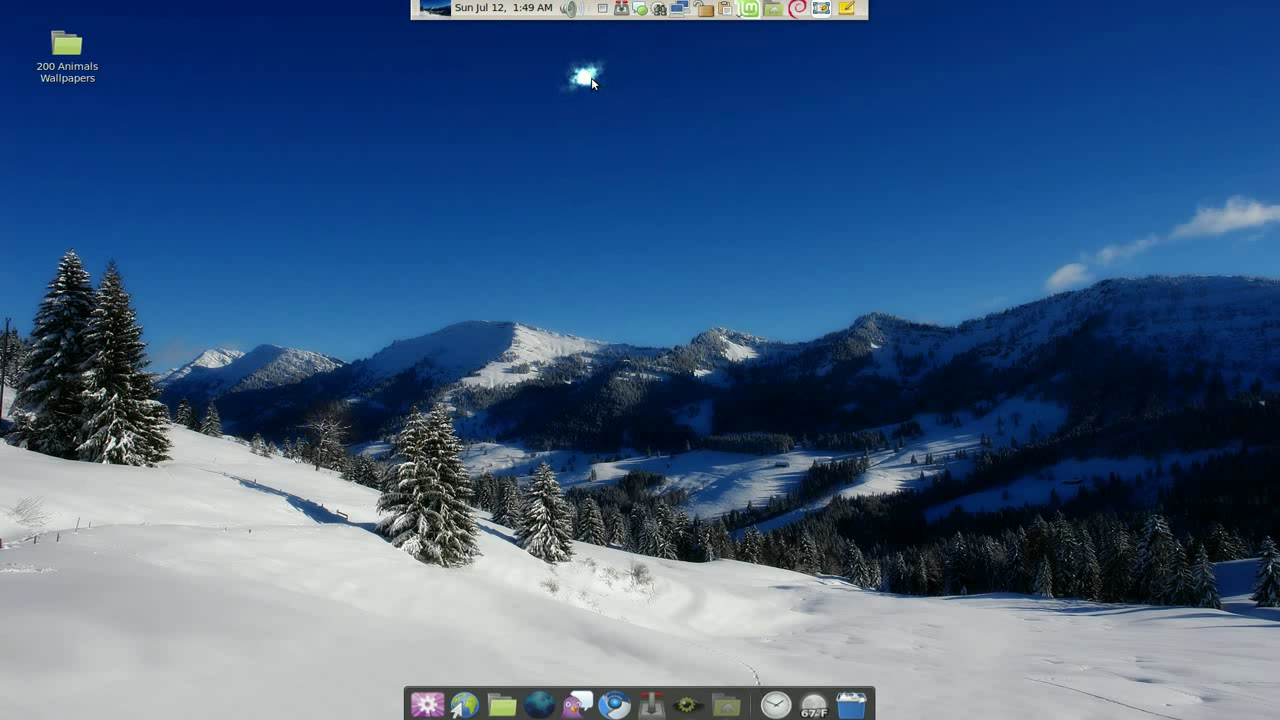
Bring up Phatch's empty Unsaved Action List window on the desktop.
left_click_drag(591, 83, 592, 84)
Restore Phatch and open the actions dialog, browsing the Save, Scale and Shadow actions.
left_click(686, 705)
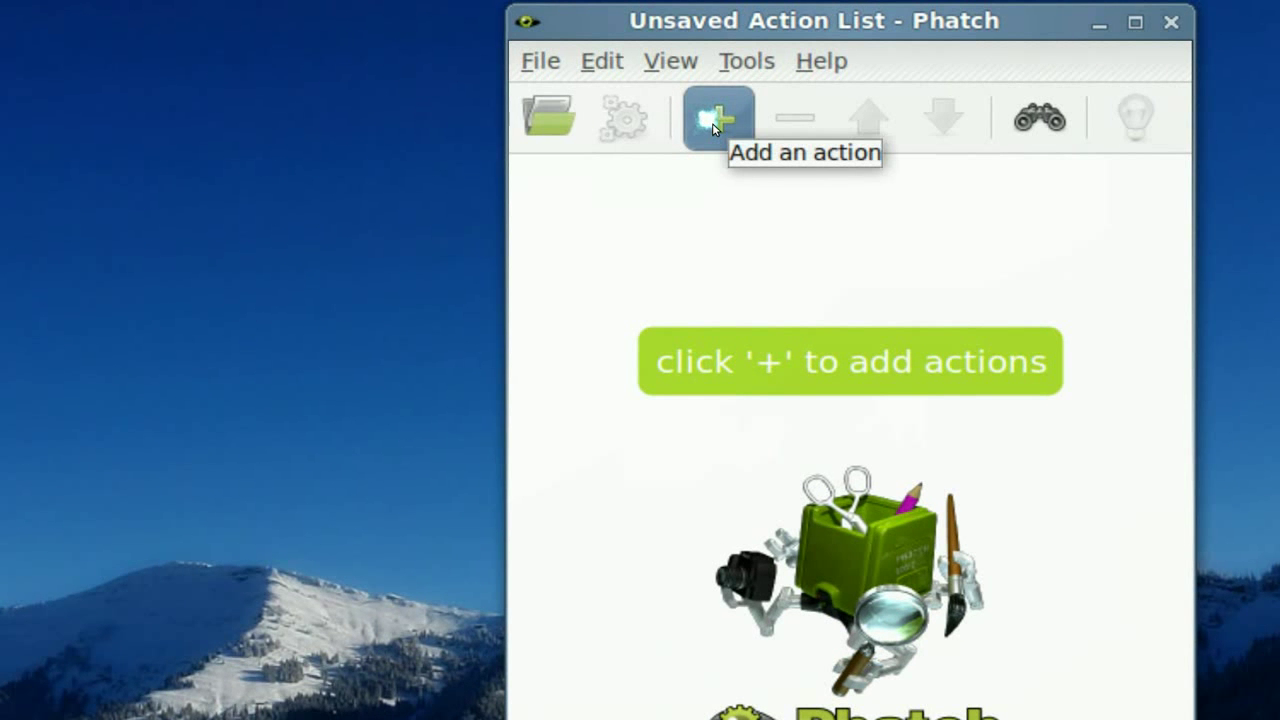
left_click(713, 122)
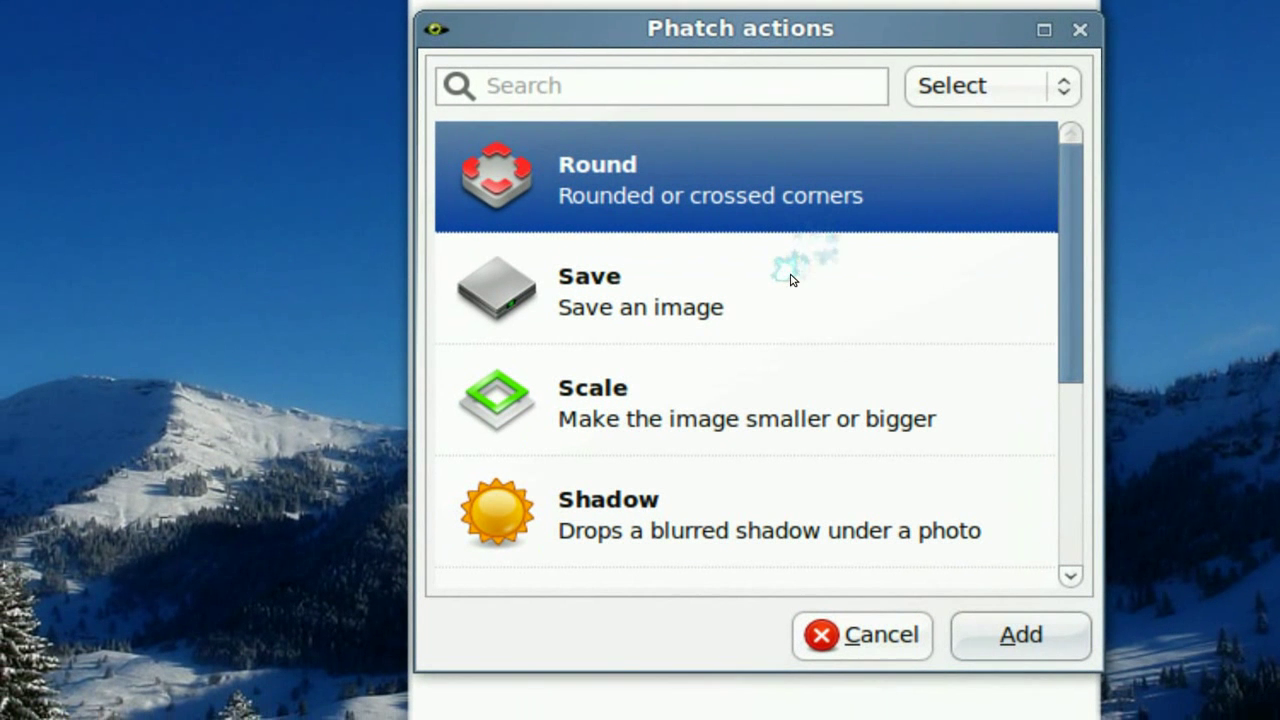
left_click(741, 322)
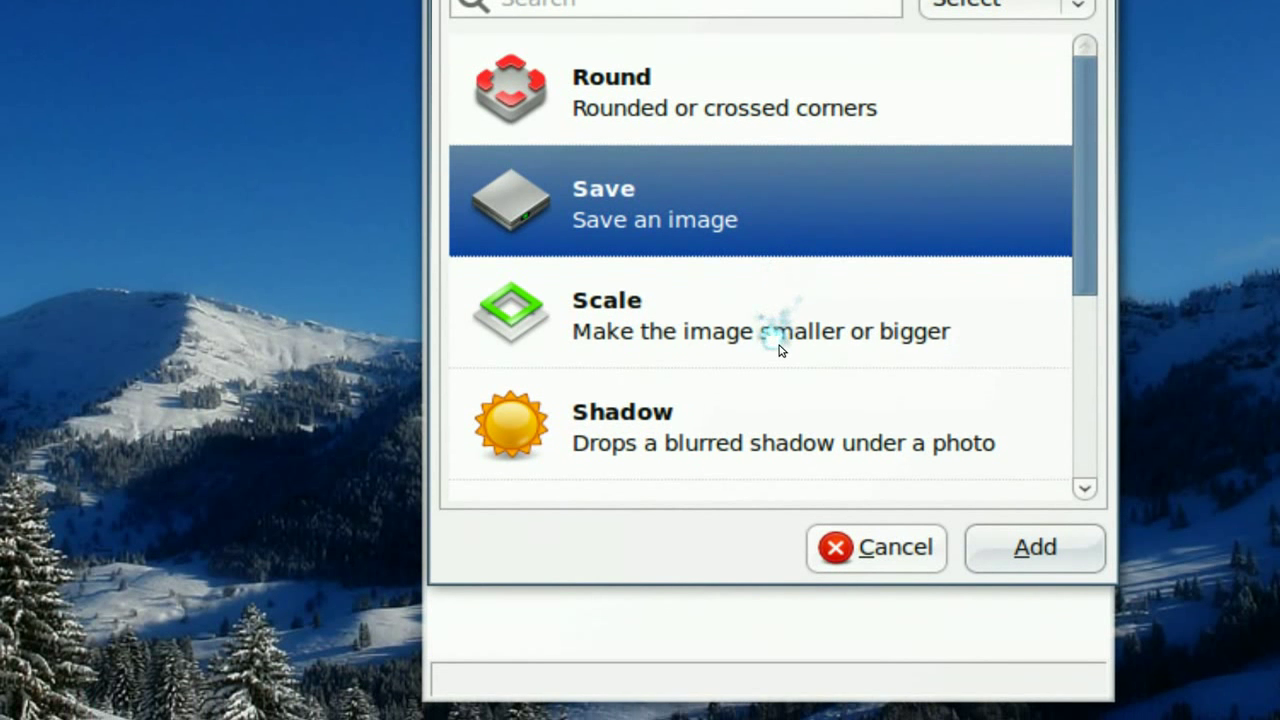
left_click(765, 429)
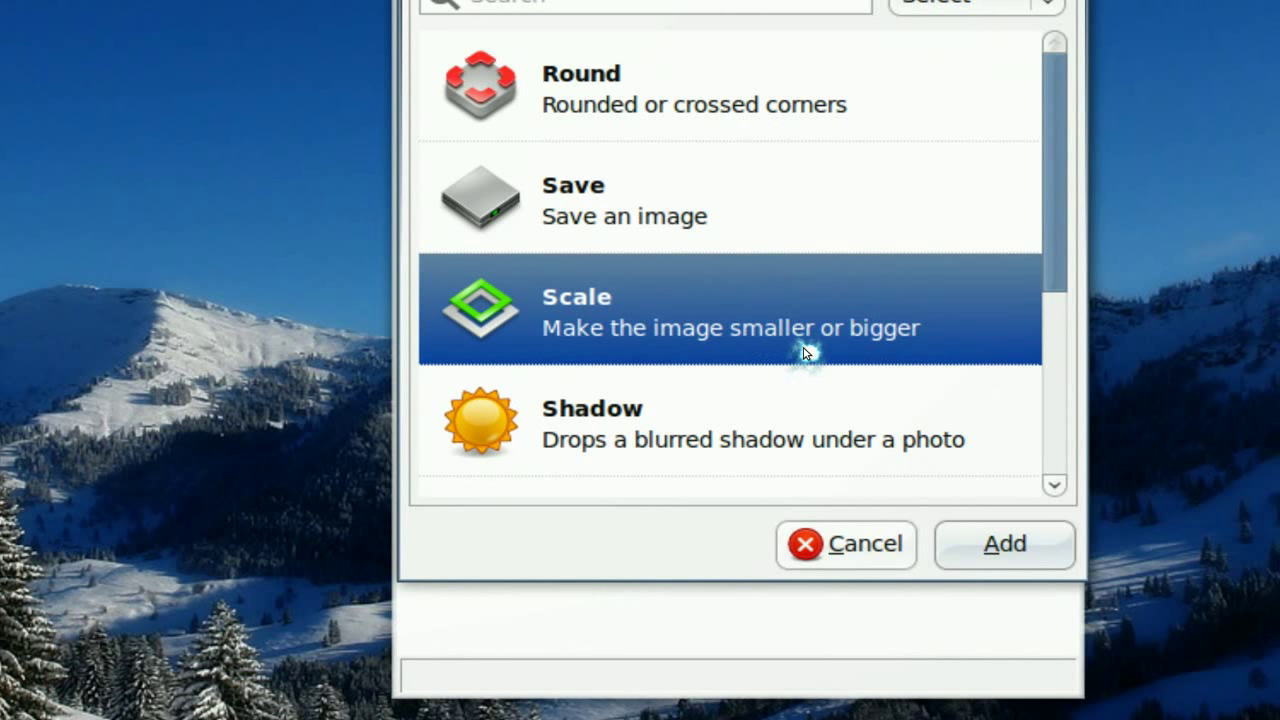
left_click(768, 398)
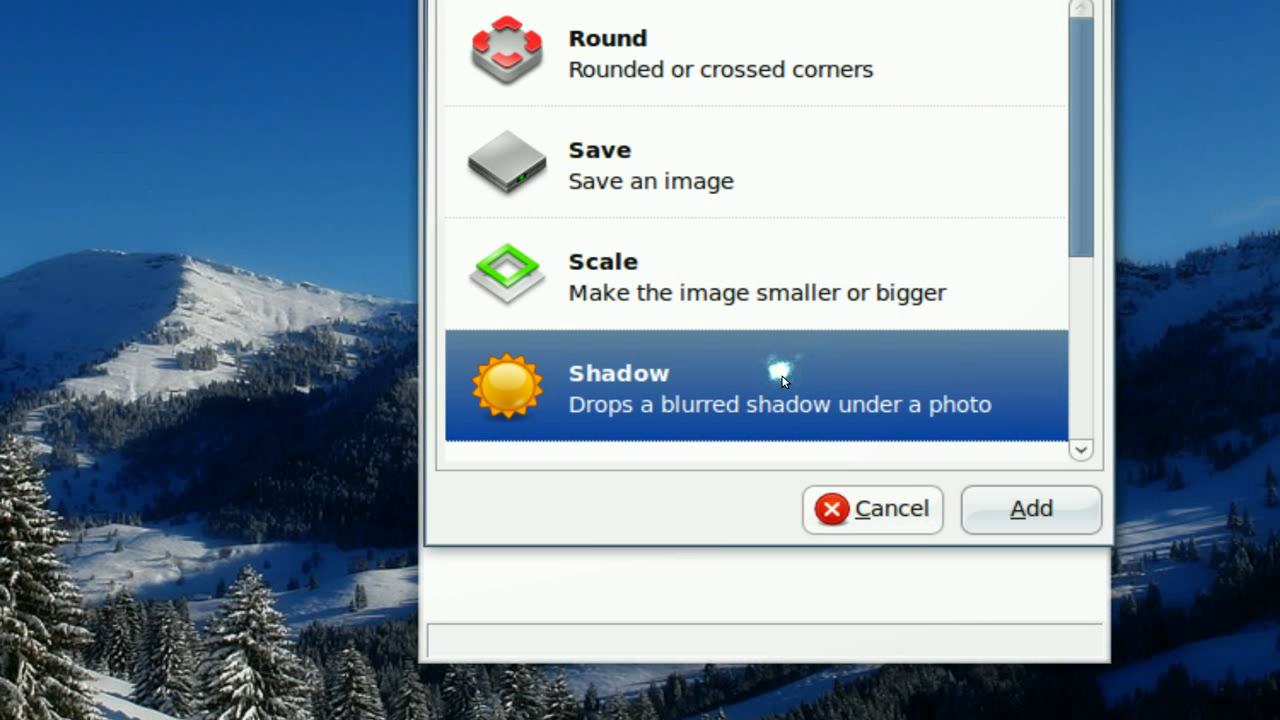
scroll(782, 376, "down", 3)
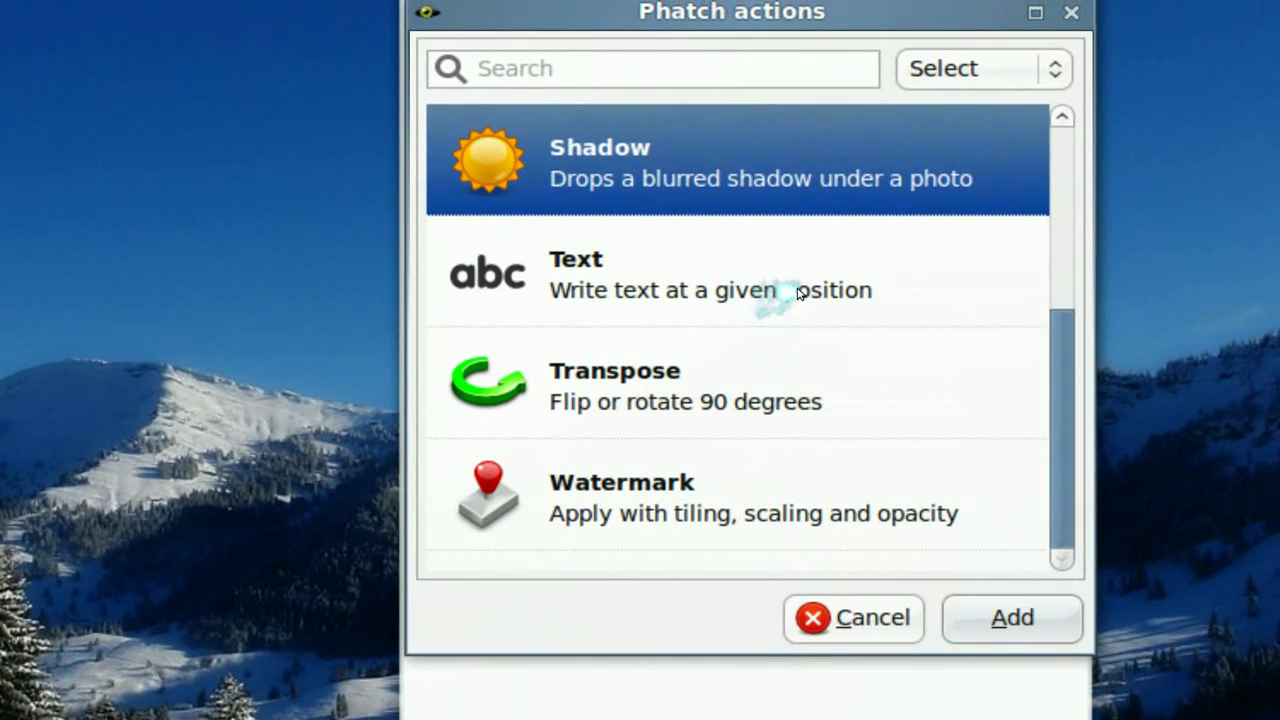
left_click(798, 292)
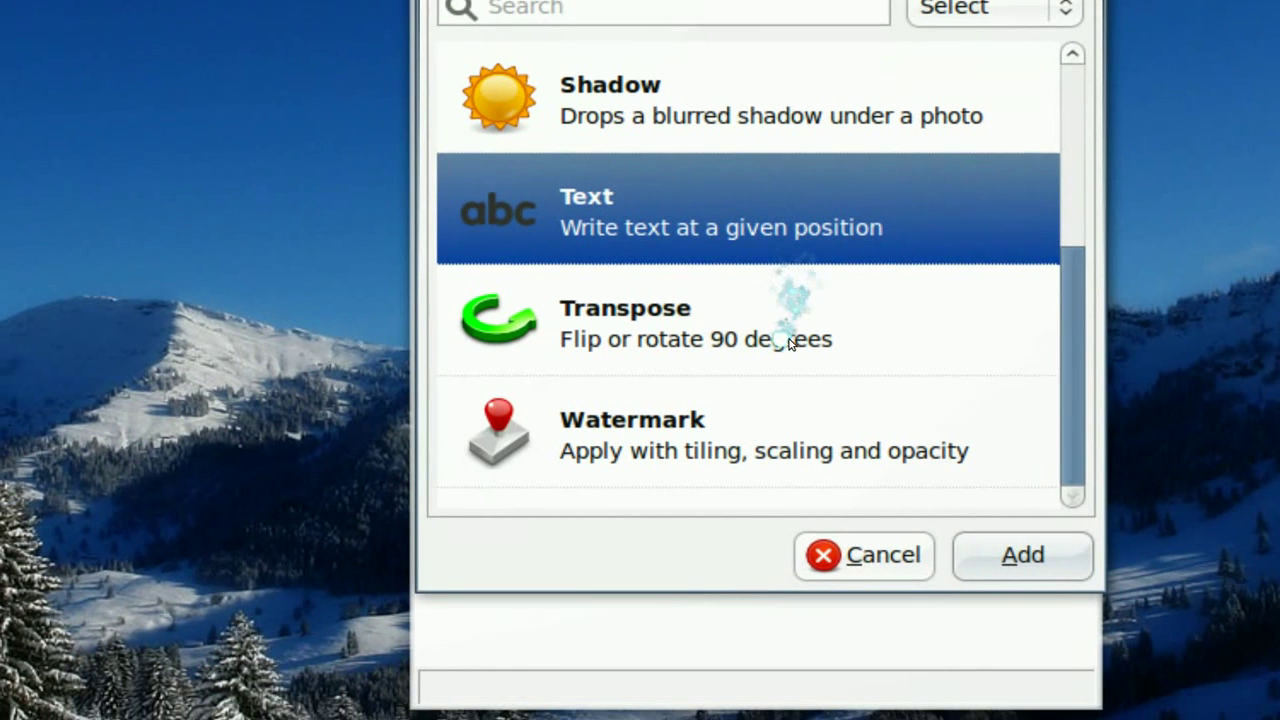
left_click(768, 429)
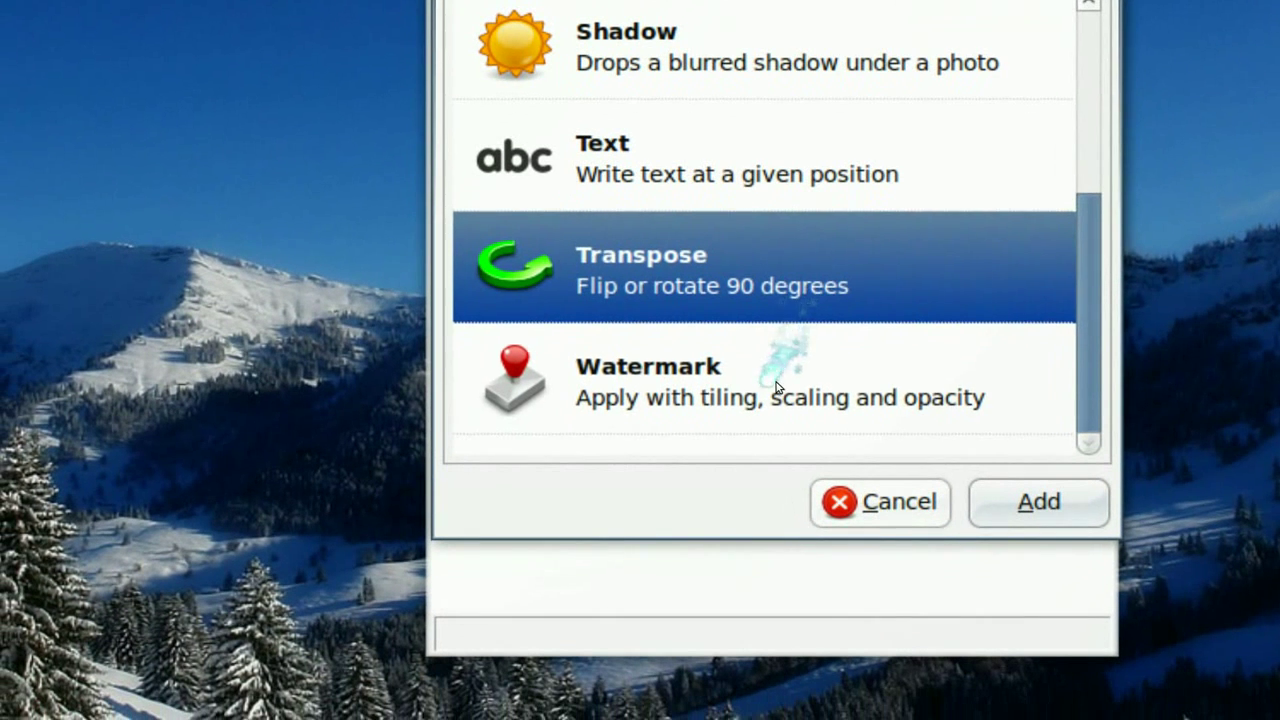
left_click(738, 435)
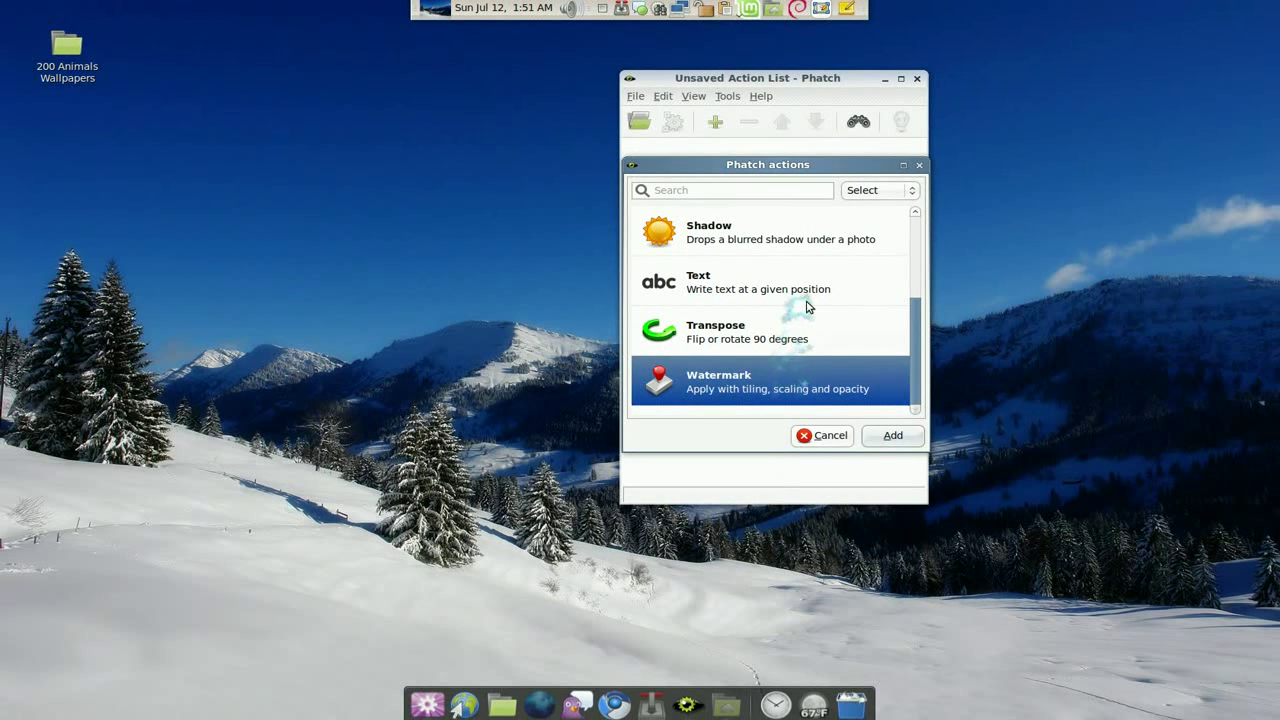
scroll(821, 231, "up", 3)
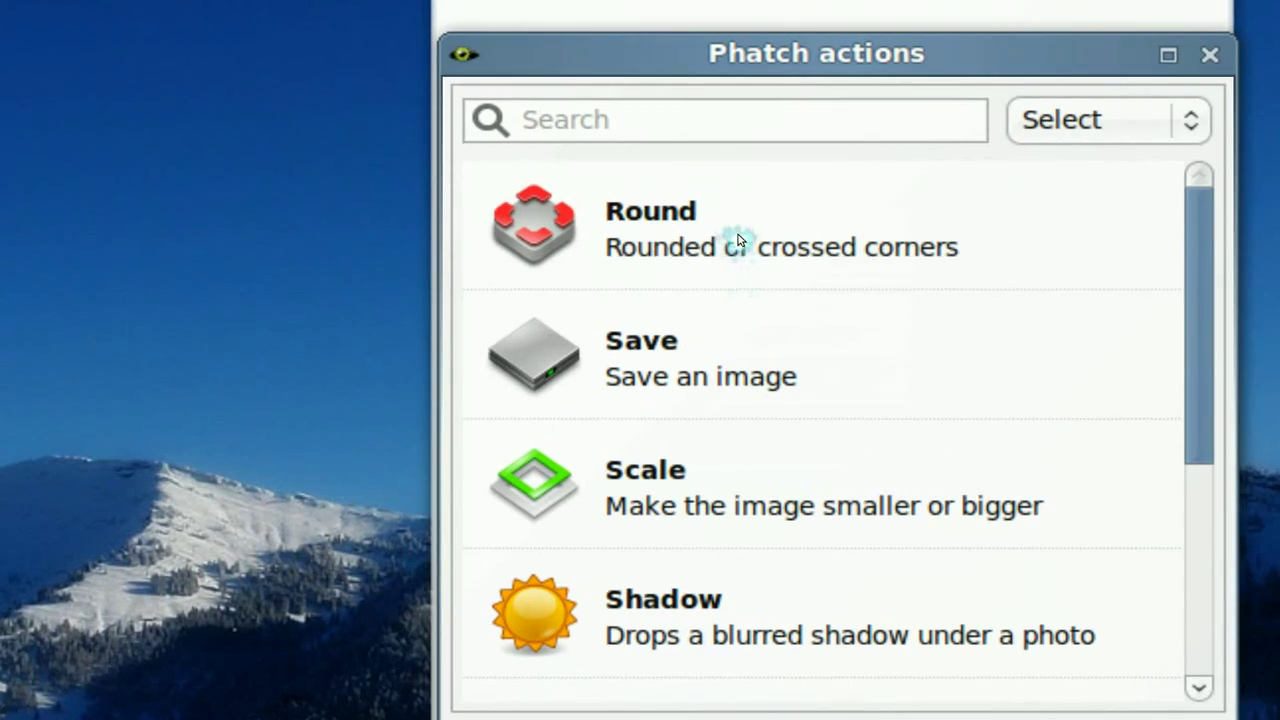
Add a Round action with its corner radius set to 10%.
left_click(738, 237)
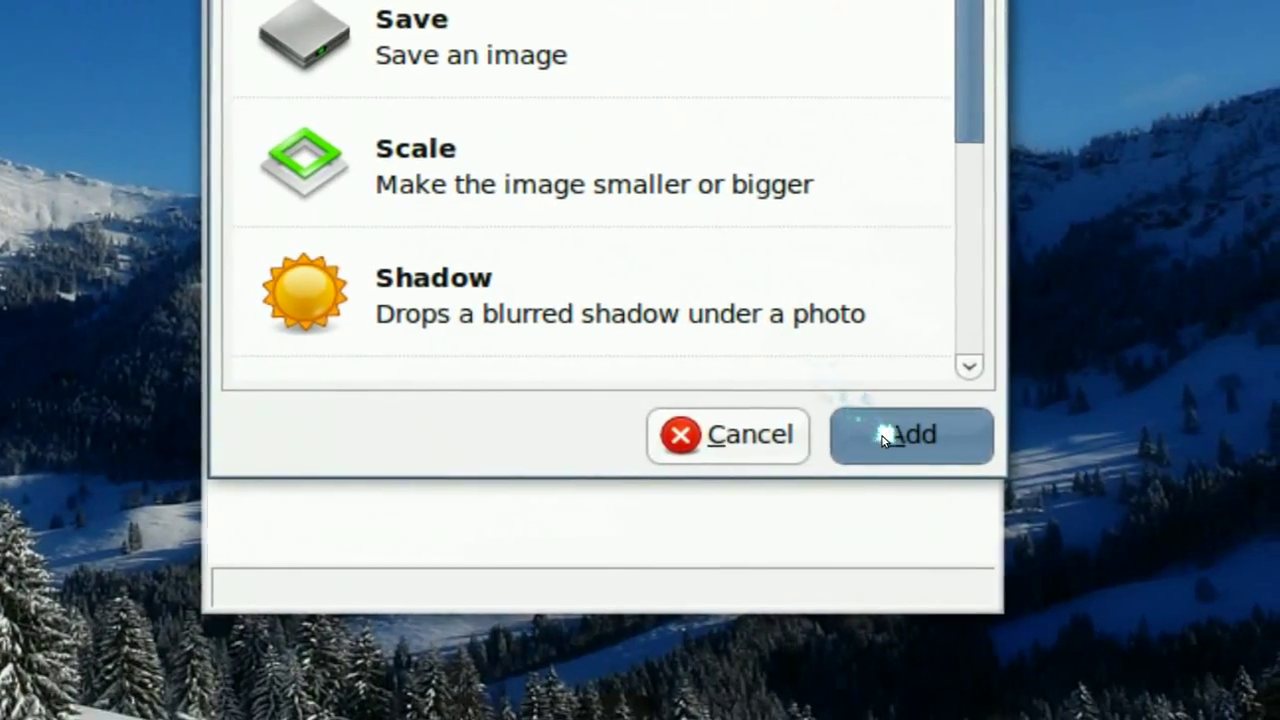
left_click(884, 437)
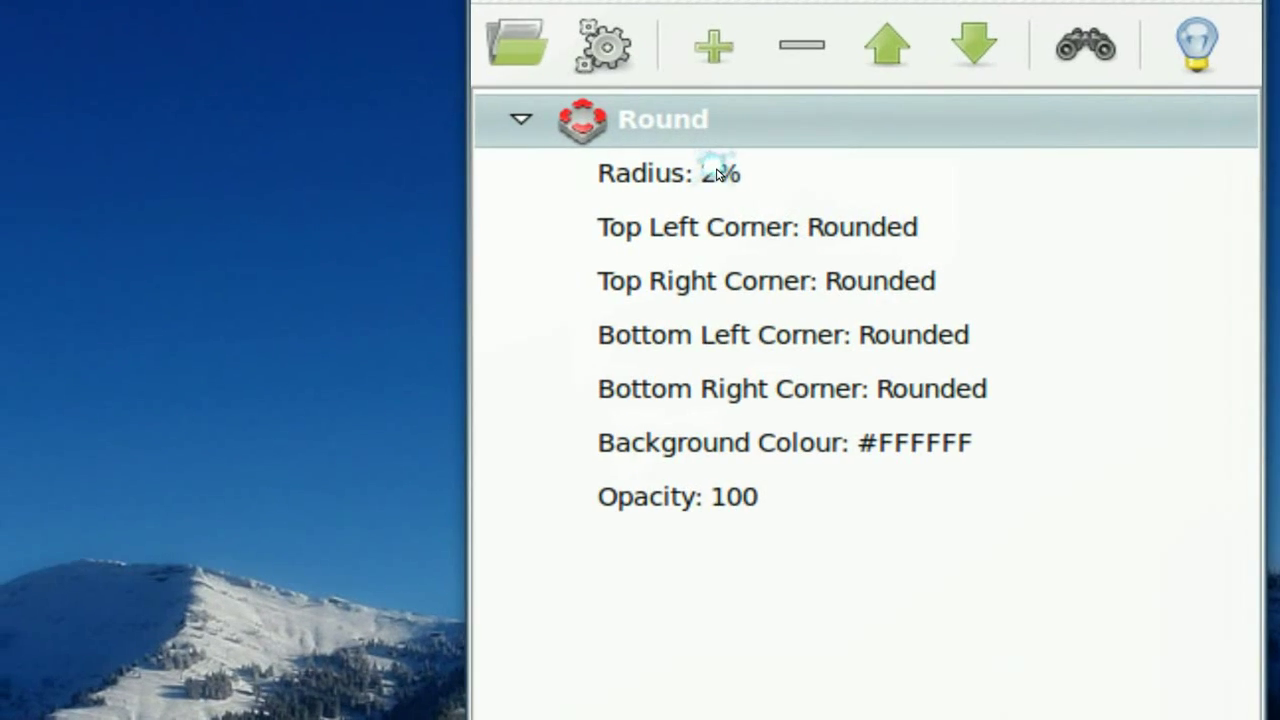
left_click(724, 176)
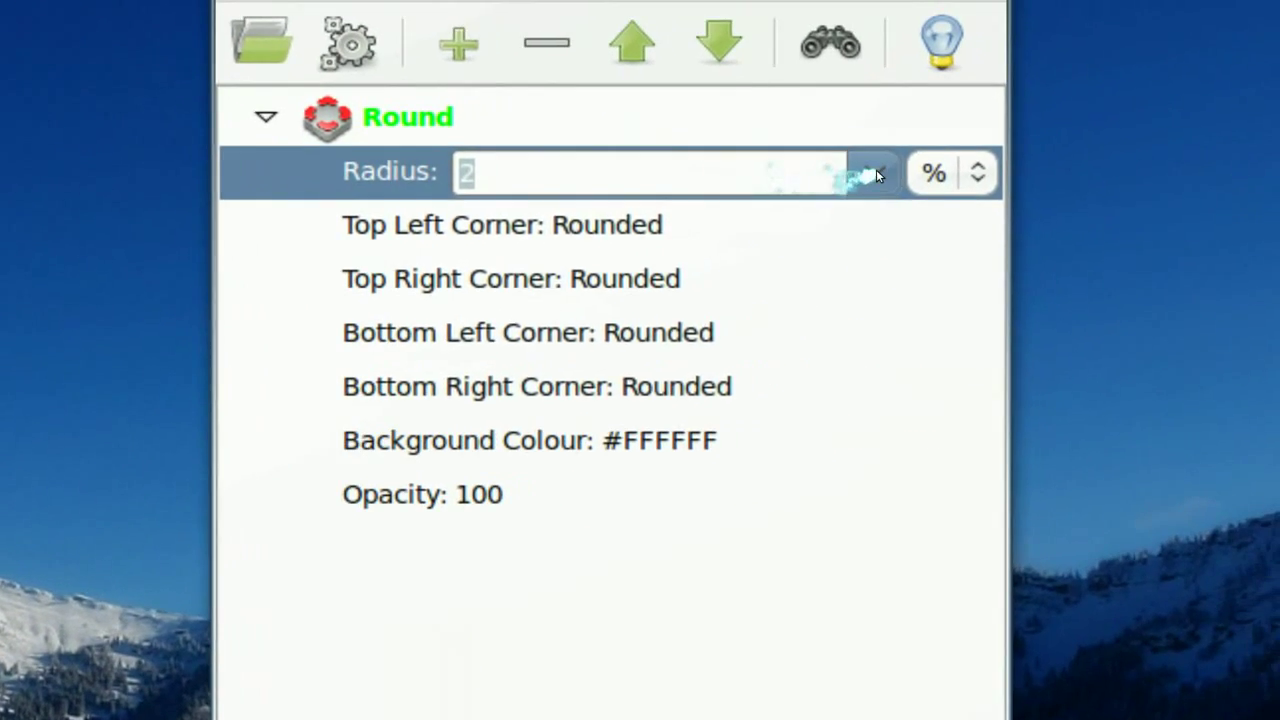
left_click(1117, 167)
left_click(788, 262)
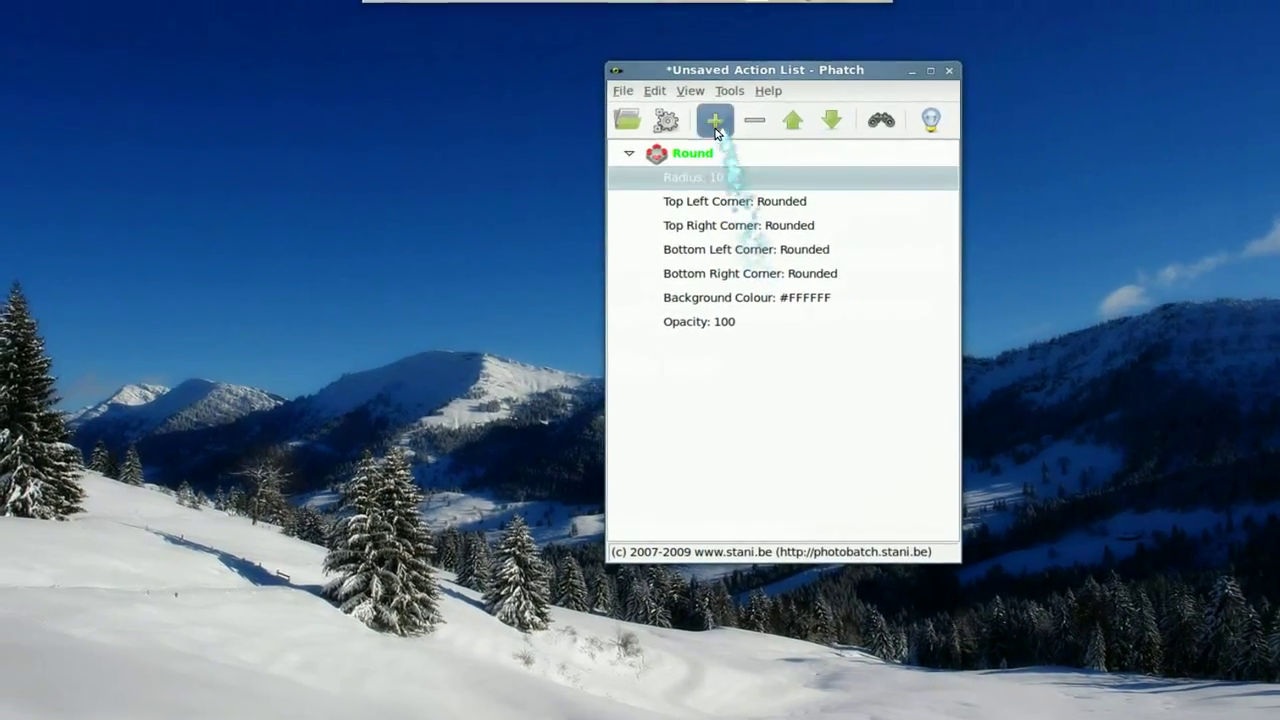
left_click(717, 121)
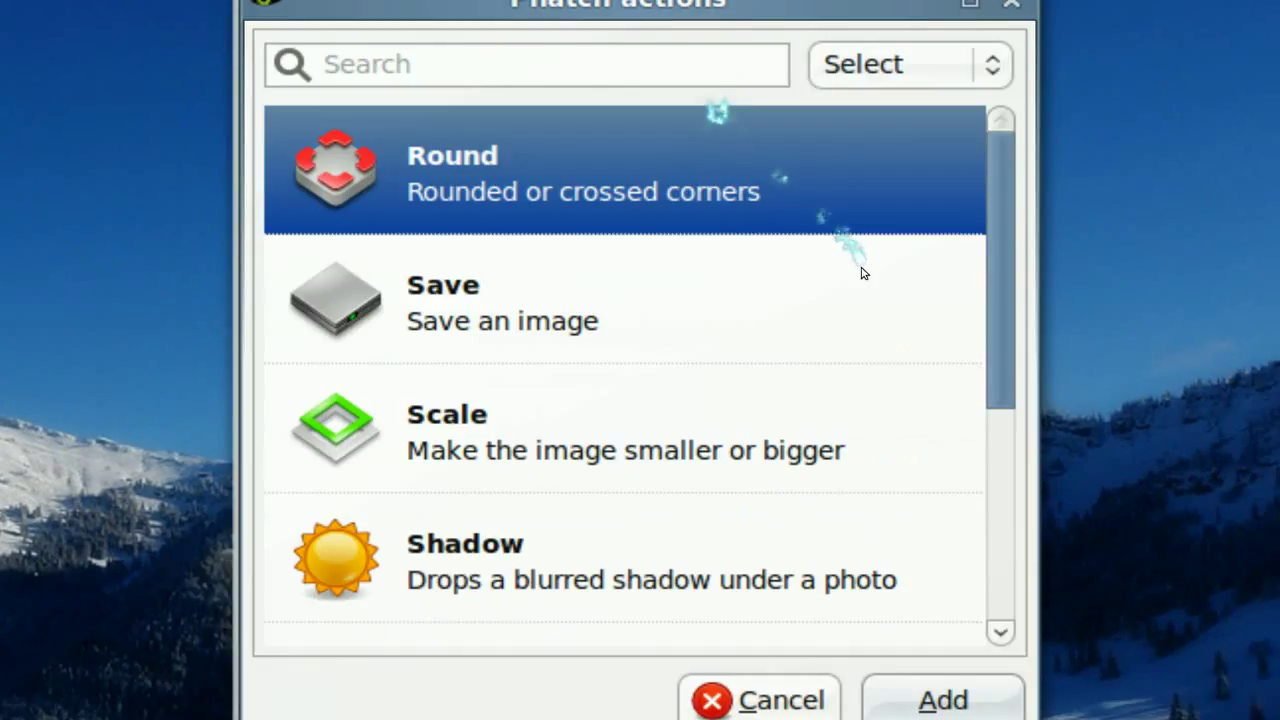
Add a Text action after Round and replace its text with the blog URL.
scroll(862, 272, "down", 5)
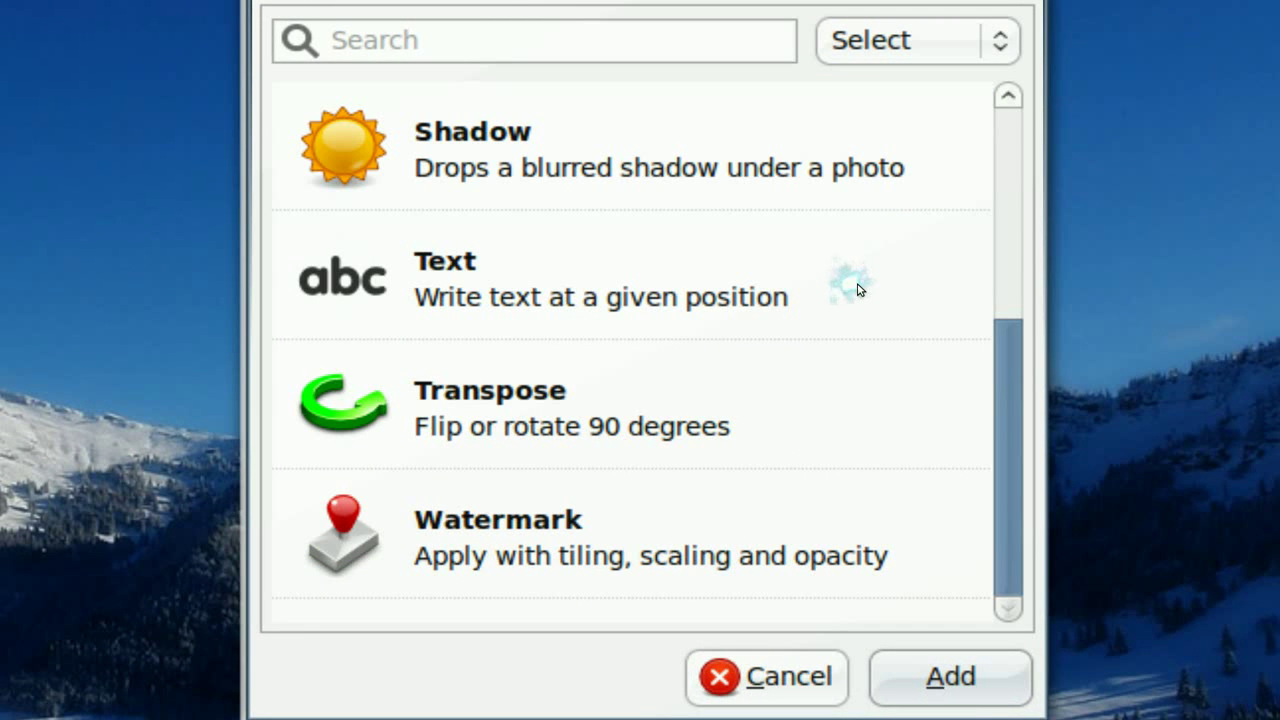
left_click(857, 289)
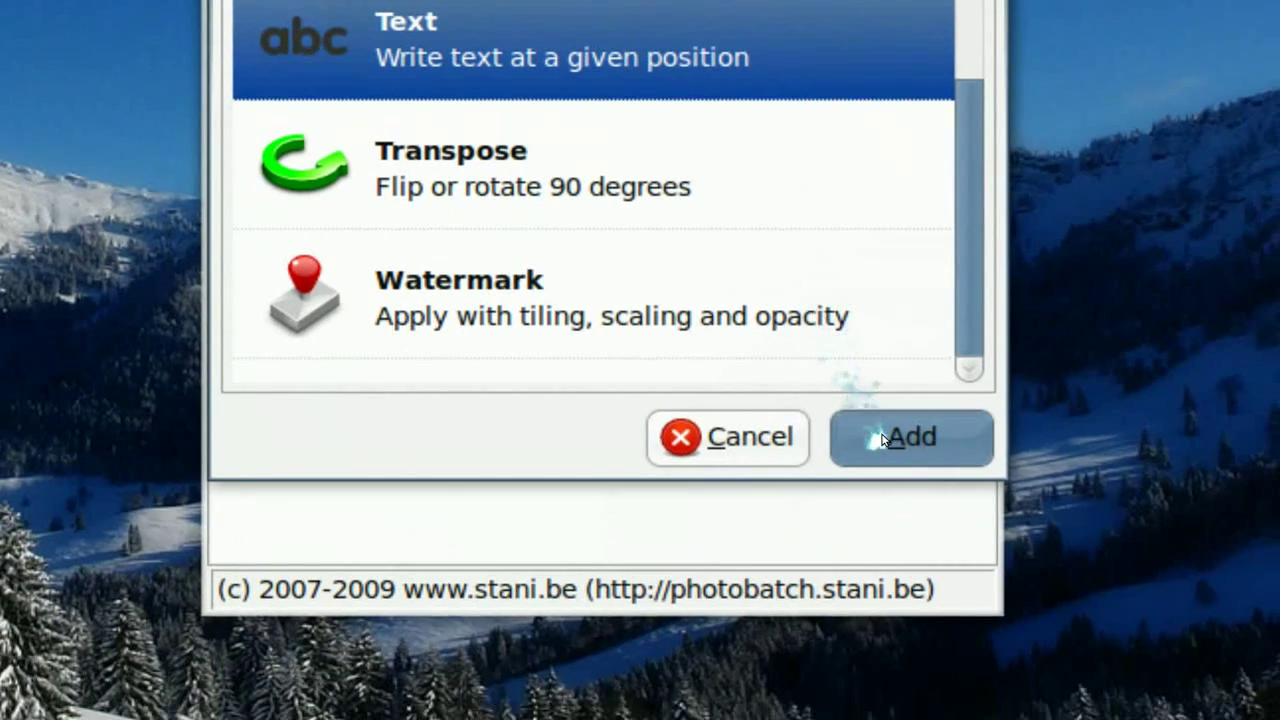
left_click(882, 440)
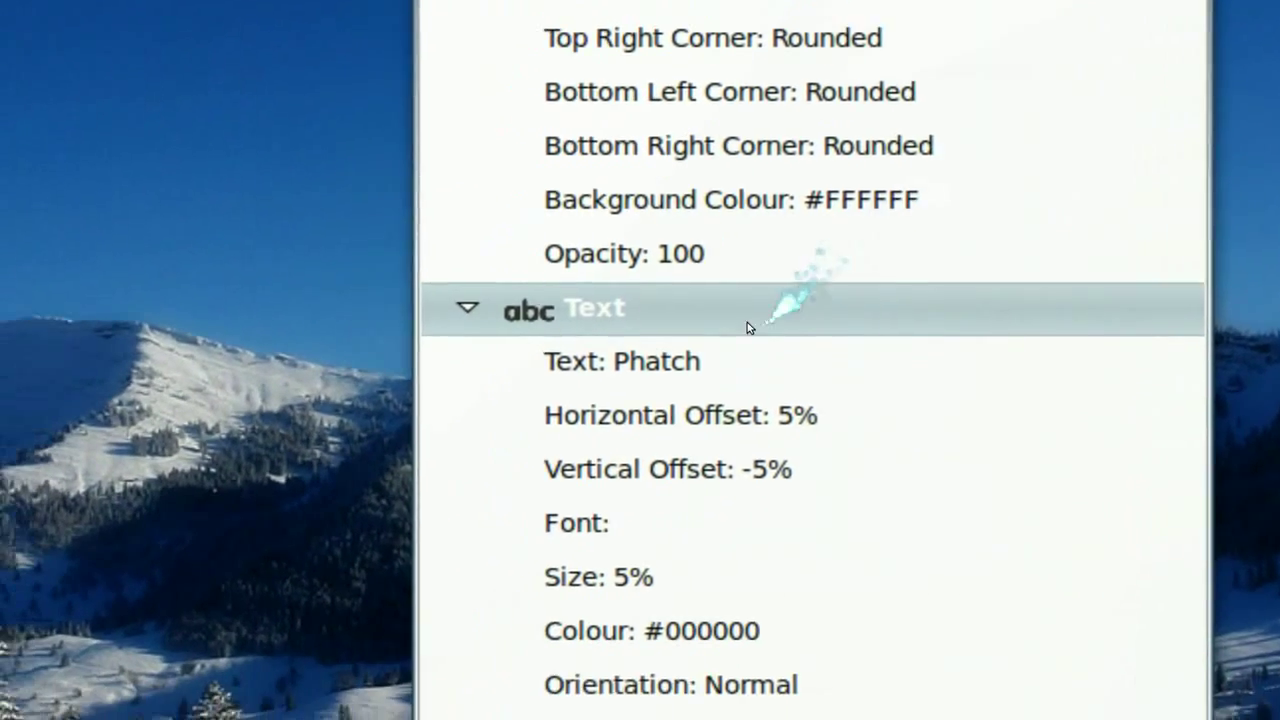
left_click(652, 361)
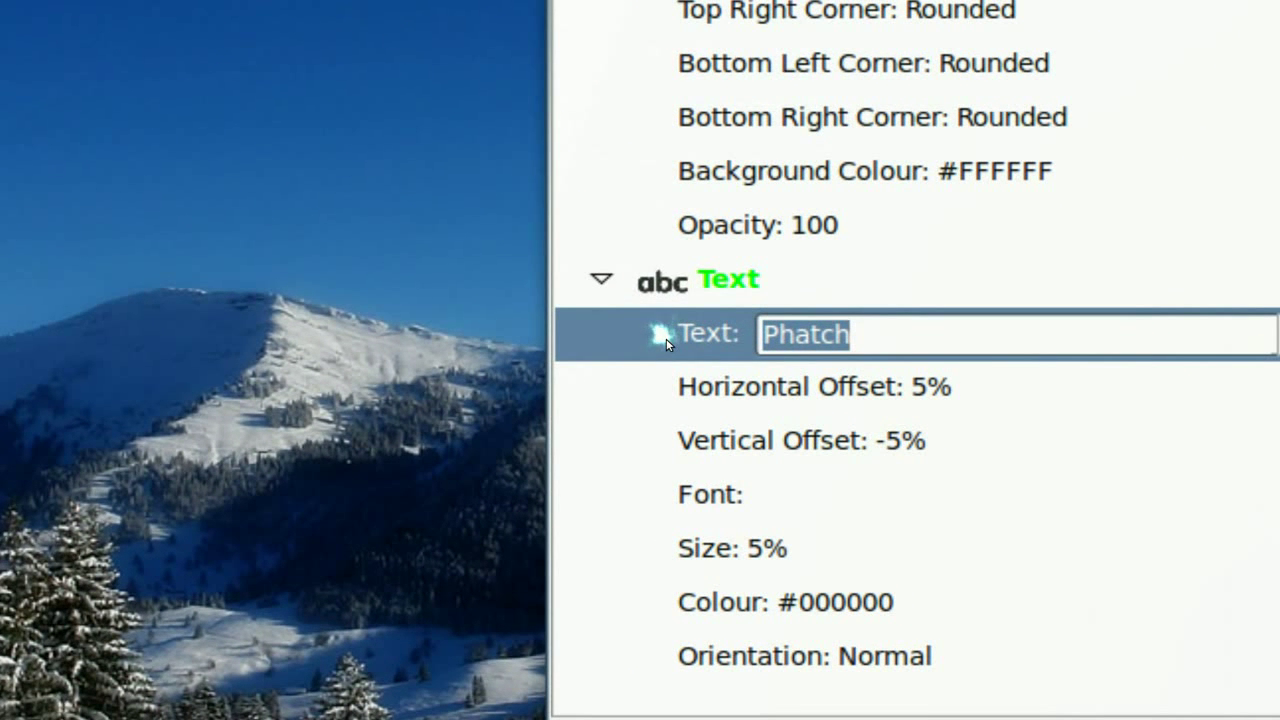
type("gotbletu.")
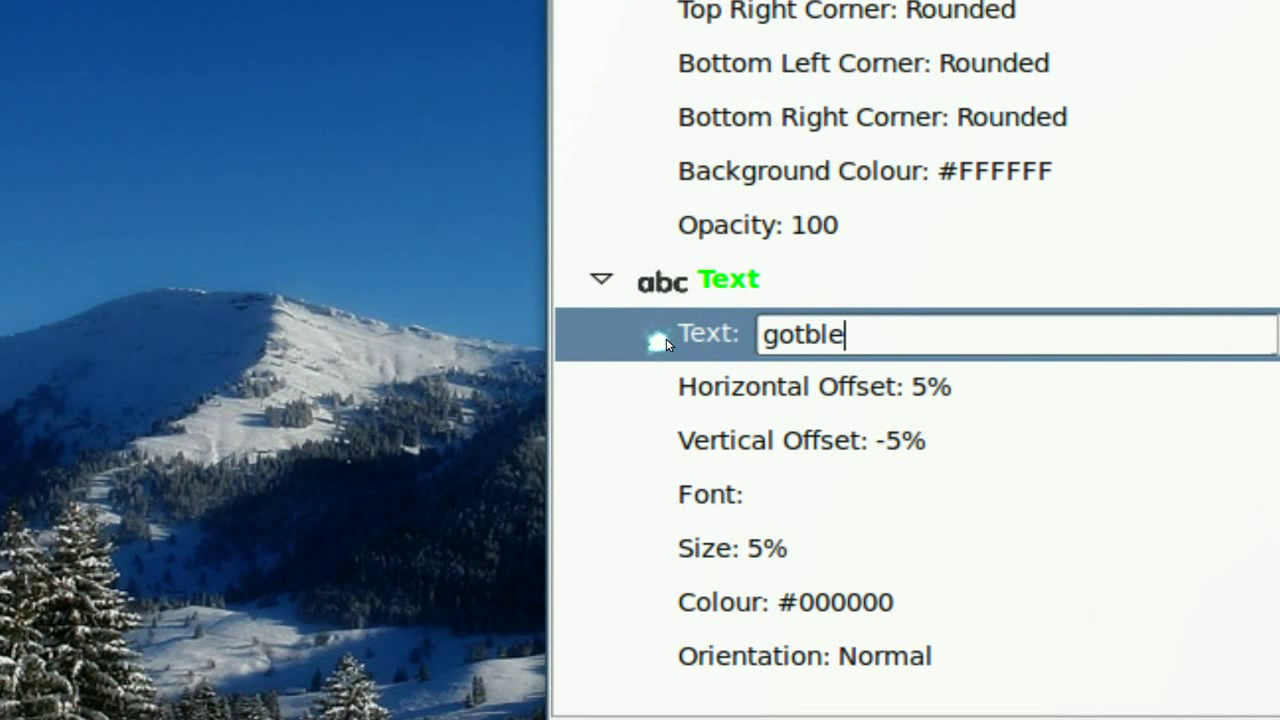
type("blogspot.com")
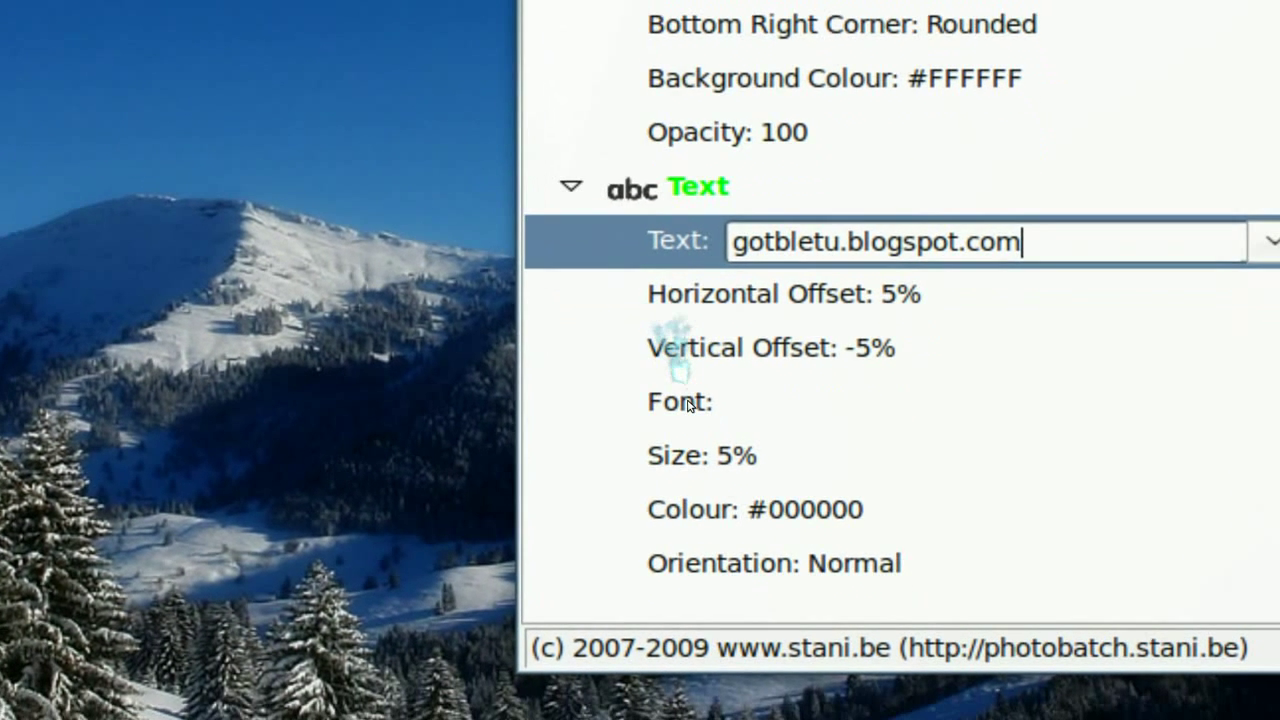
left_click(778, 494)
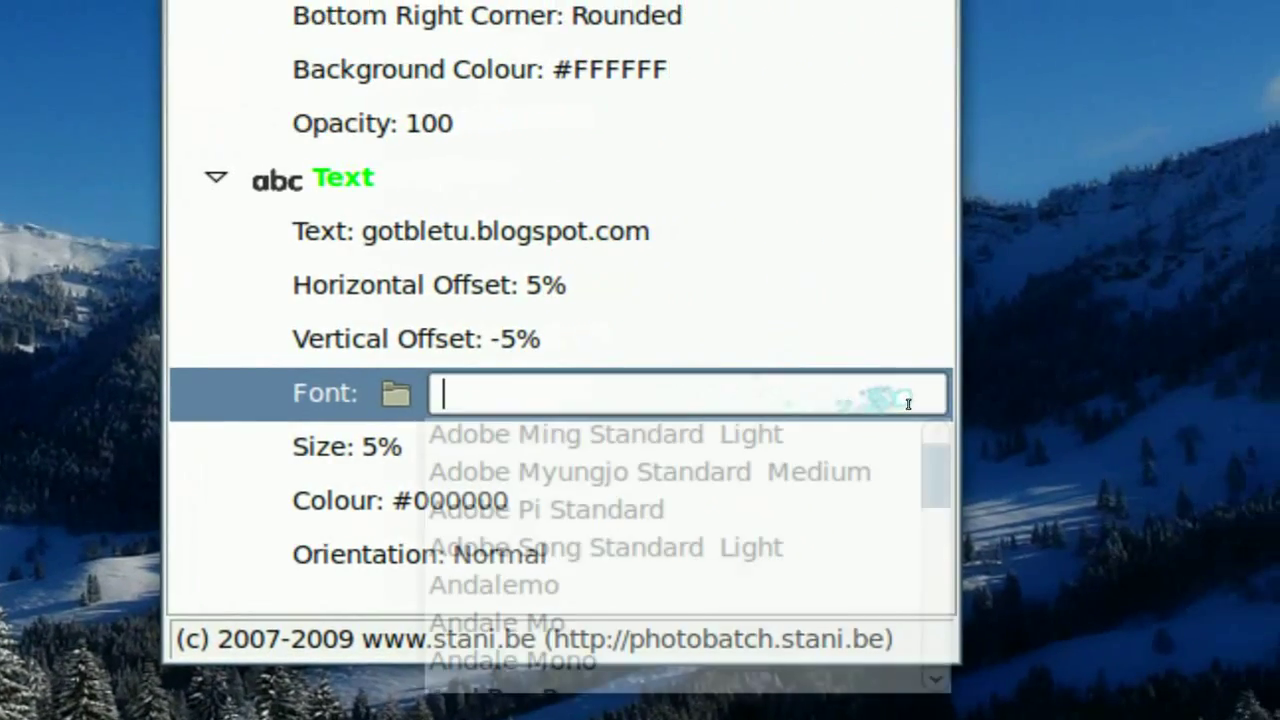
Set the Text action's font to Arial and its colour to red (#FF0000).
scroll(937, 478, "down", 2)
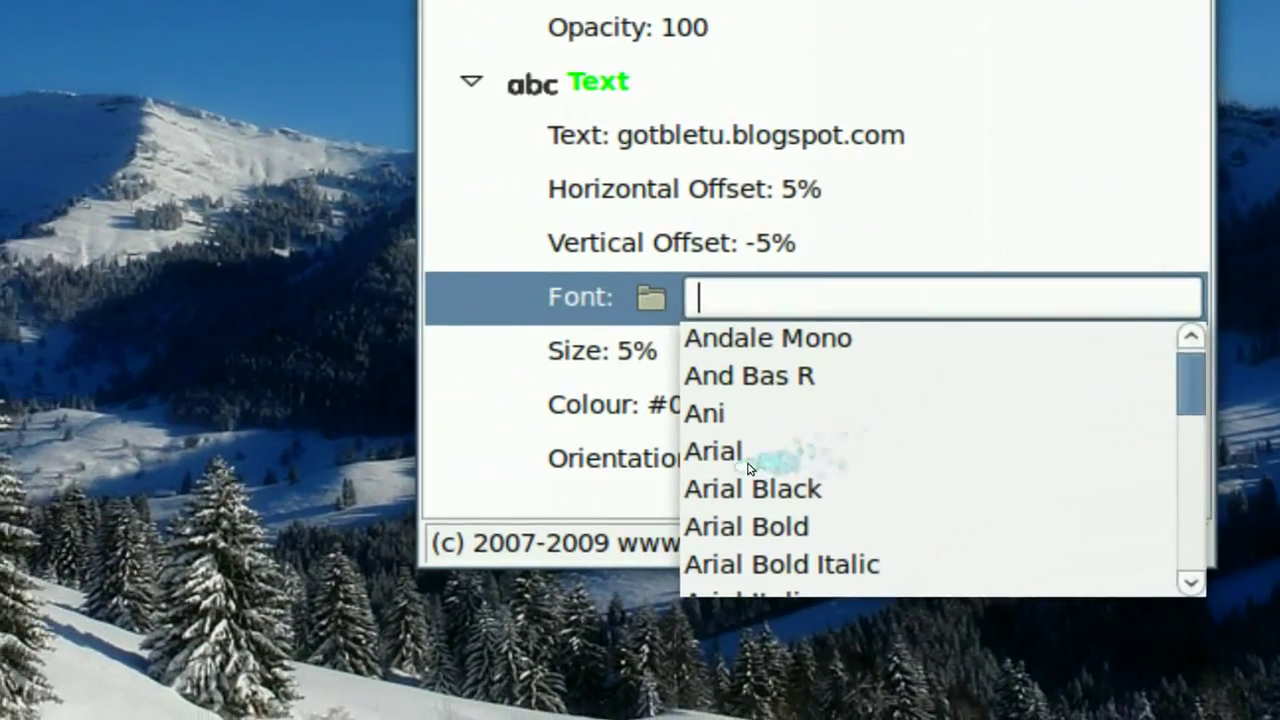
left_click(527, 490)
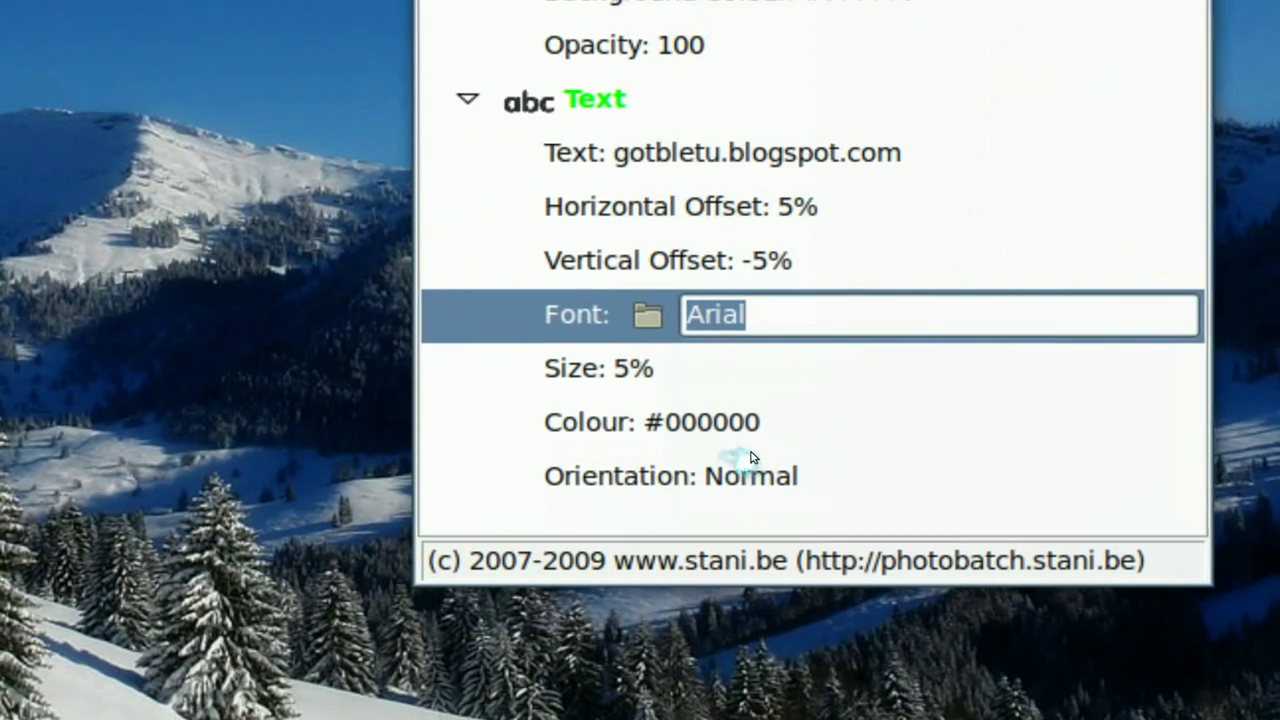
left_click(749, 430)
left_click(770, 420)
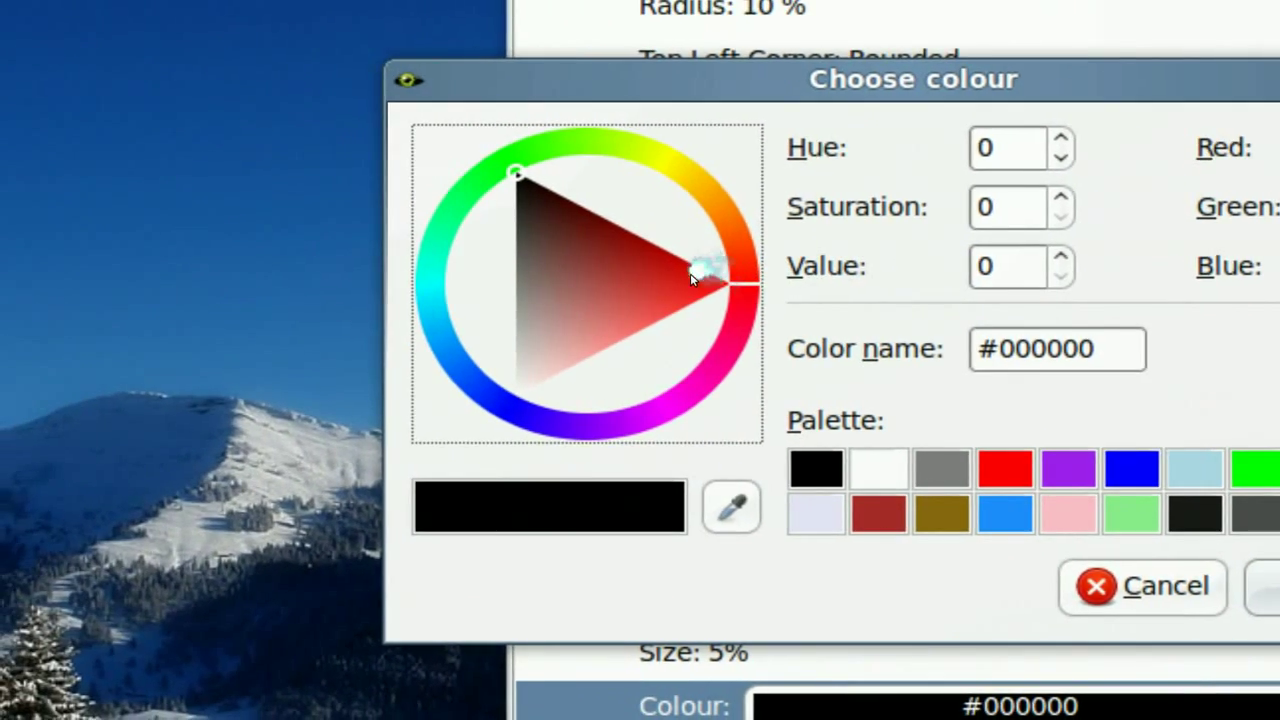
left_click(703, 278)
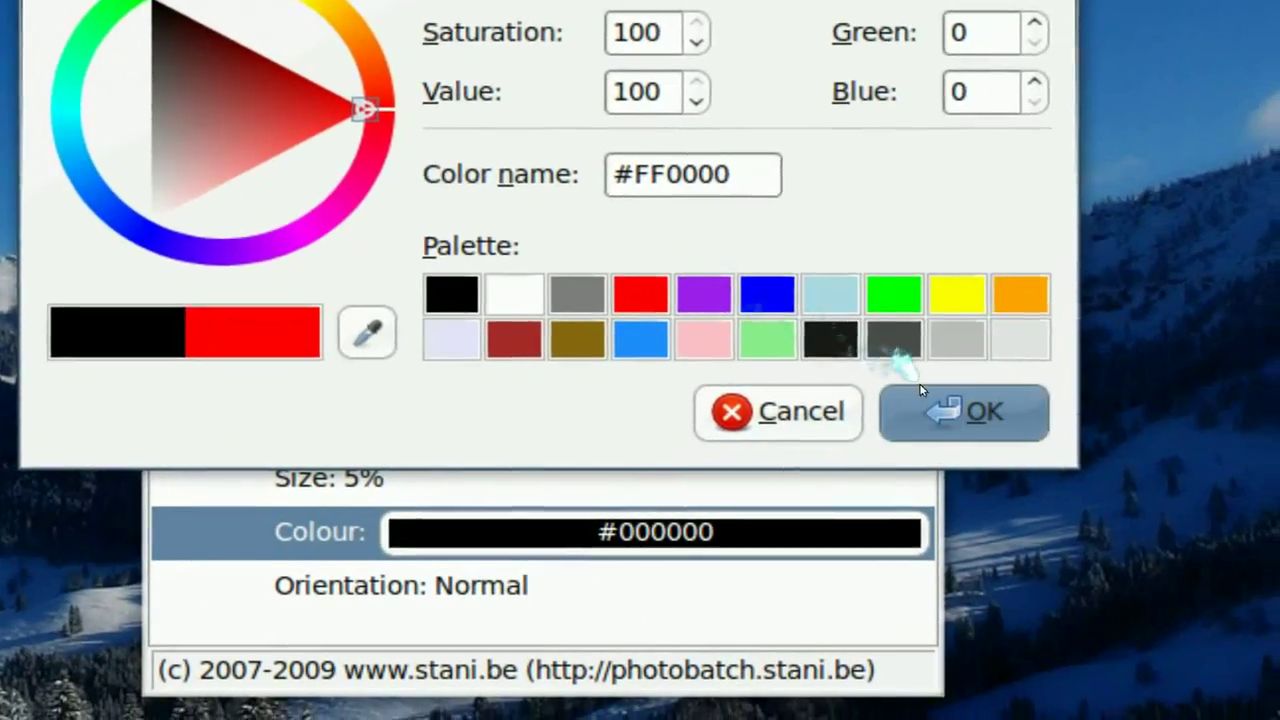
left_click(1160, 510)
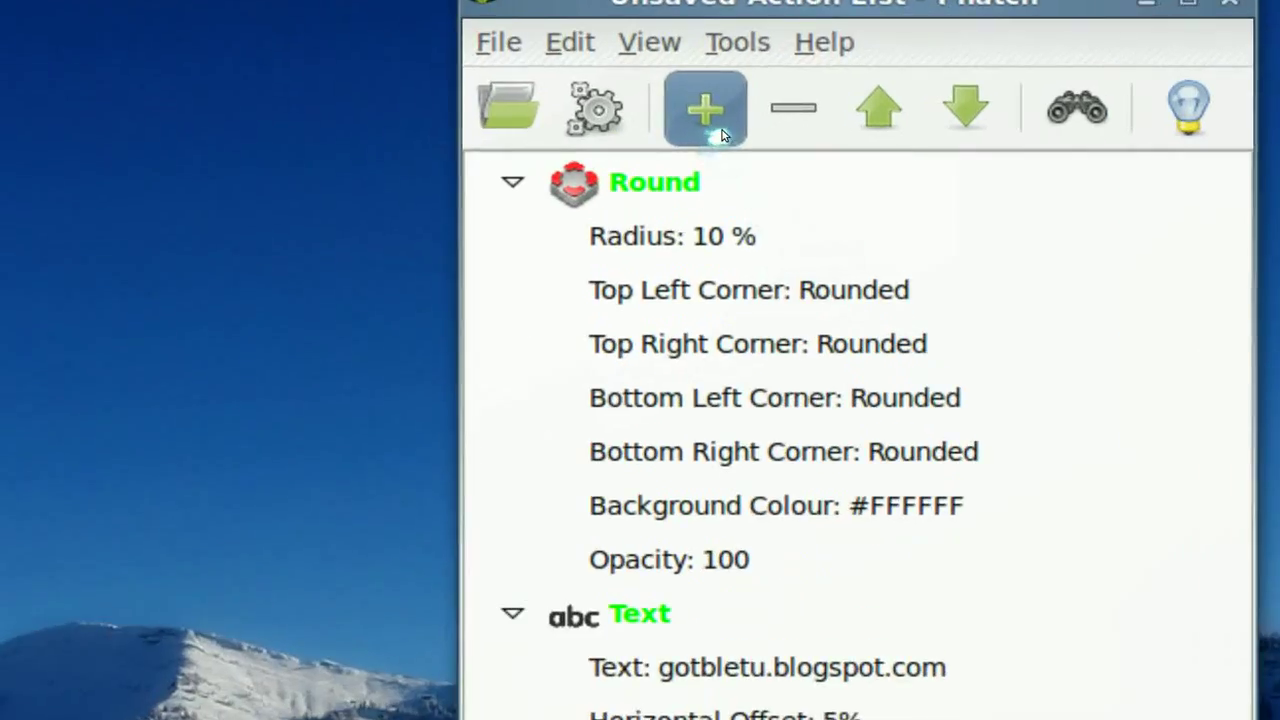
left_click(703, 96)
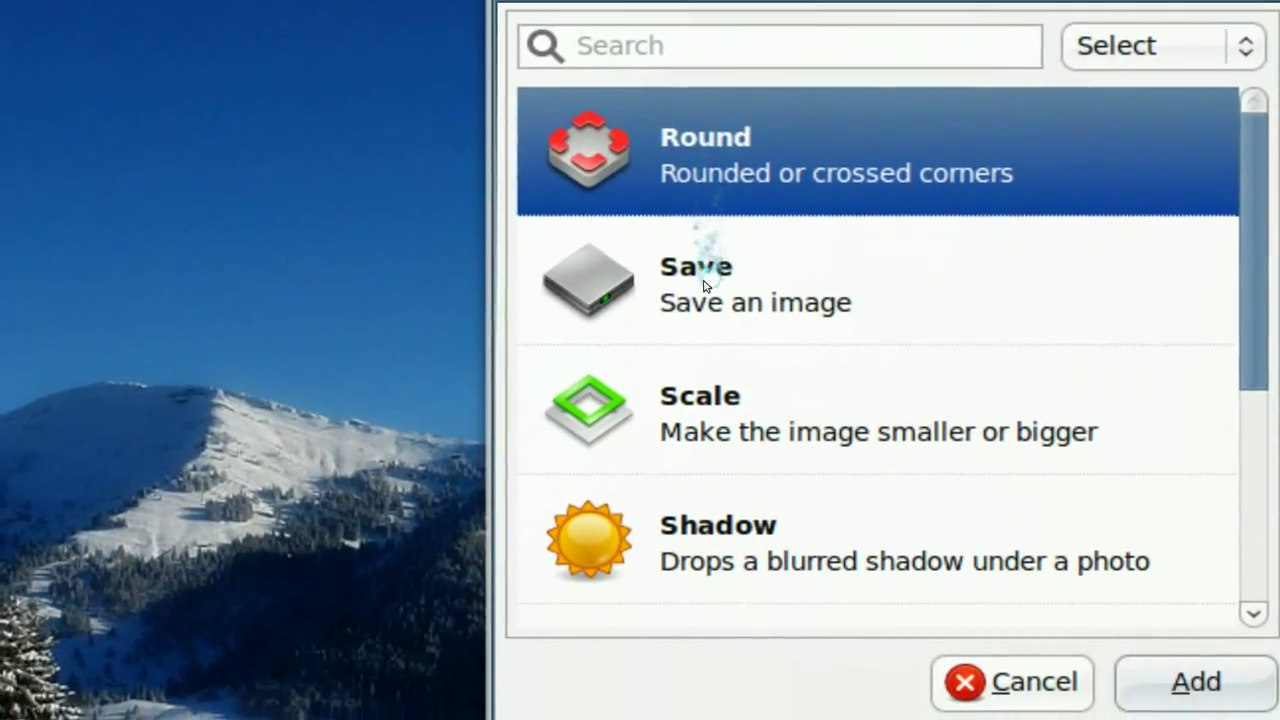
Append a Save action with its output format set to gif.
left_click(675, 540)
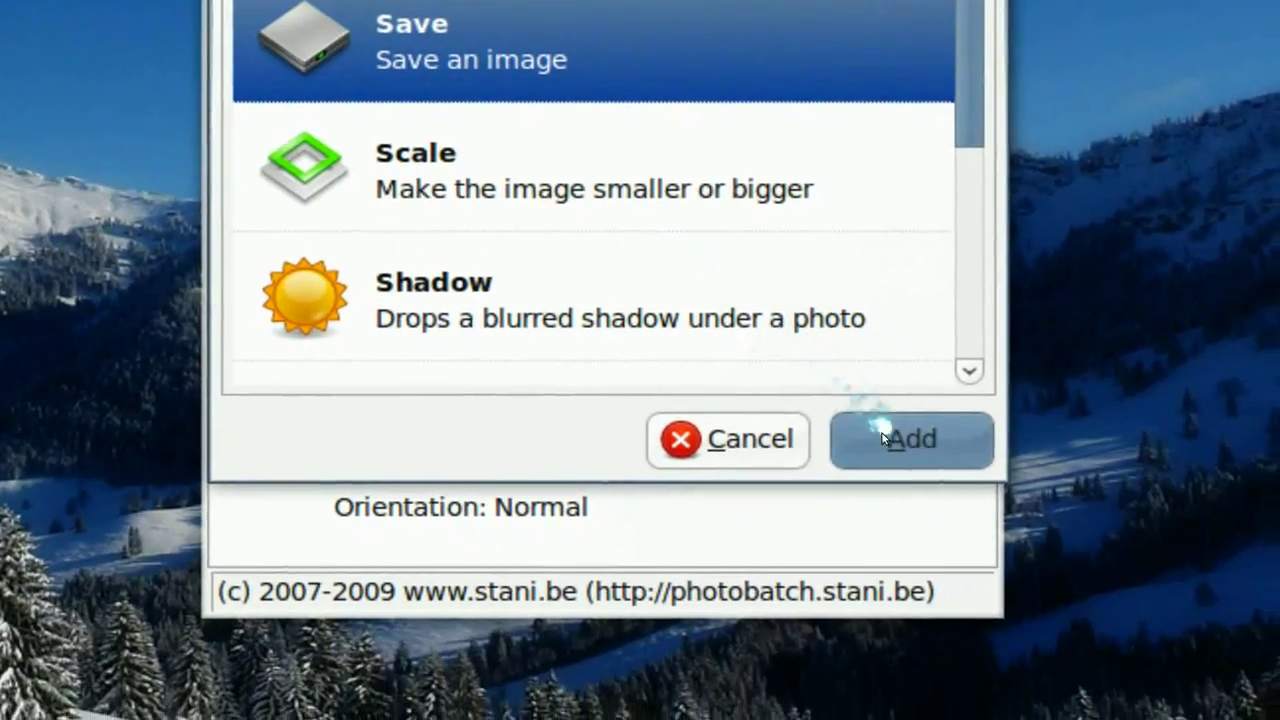
left_click(960, 508)
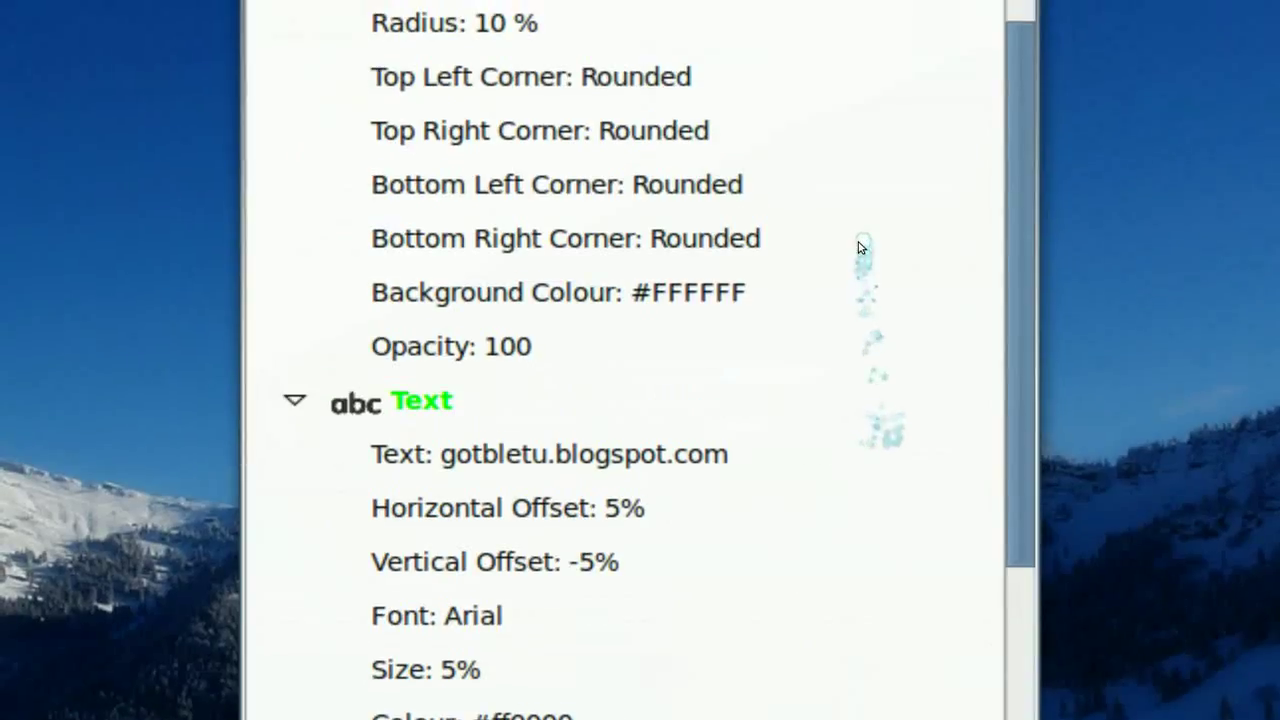
scroll(858, 246, "down", 5)
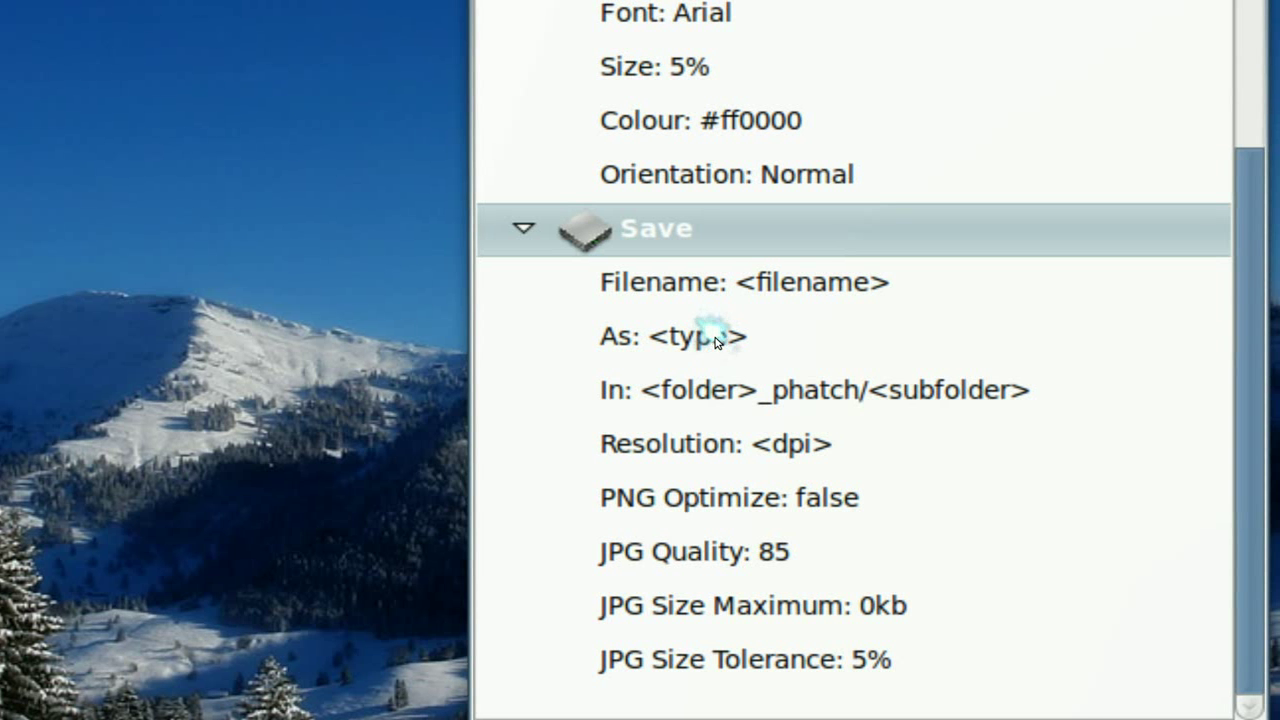
left_click(716, 338)
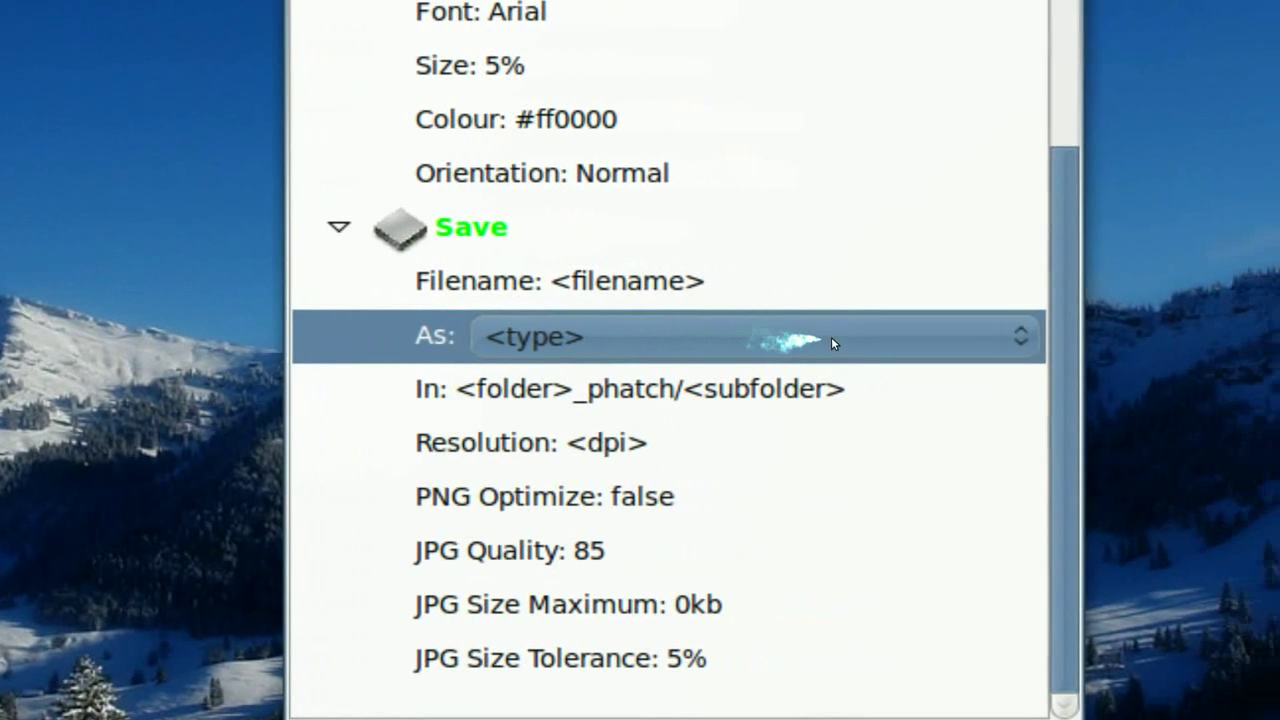
left_click(1055, 344)
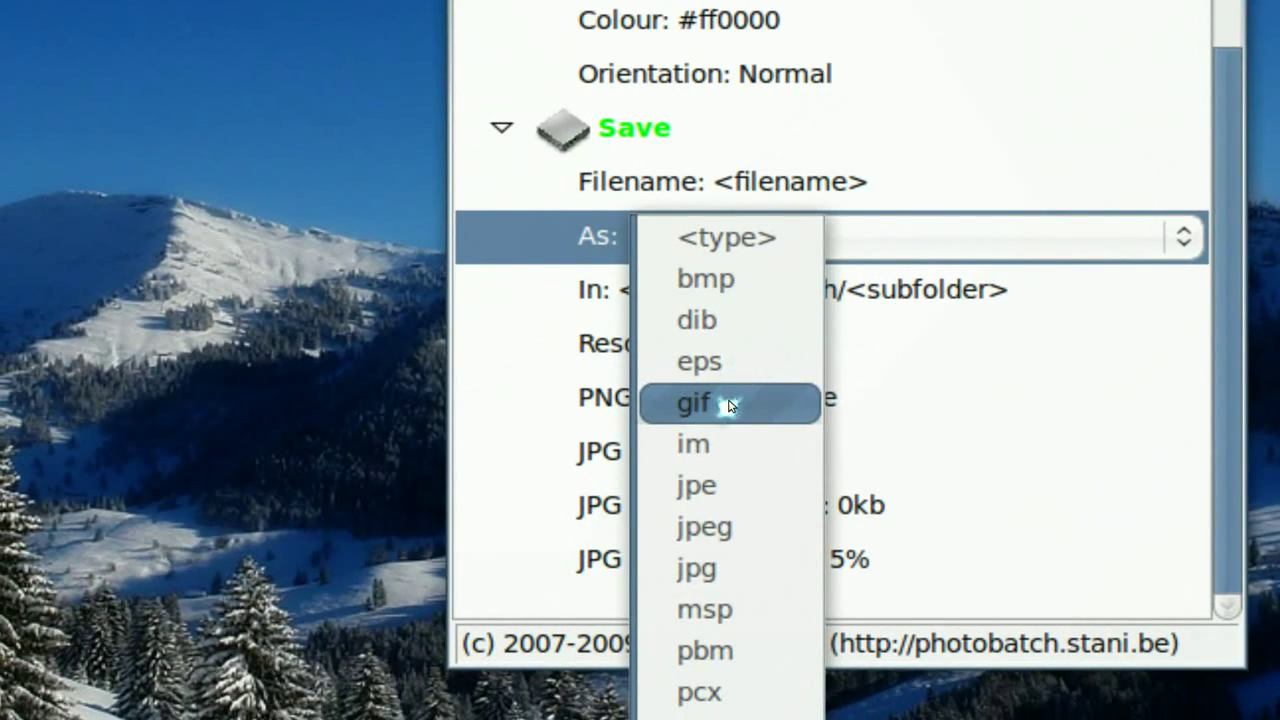
left_click(731, 405)
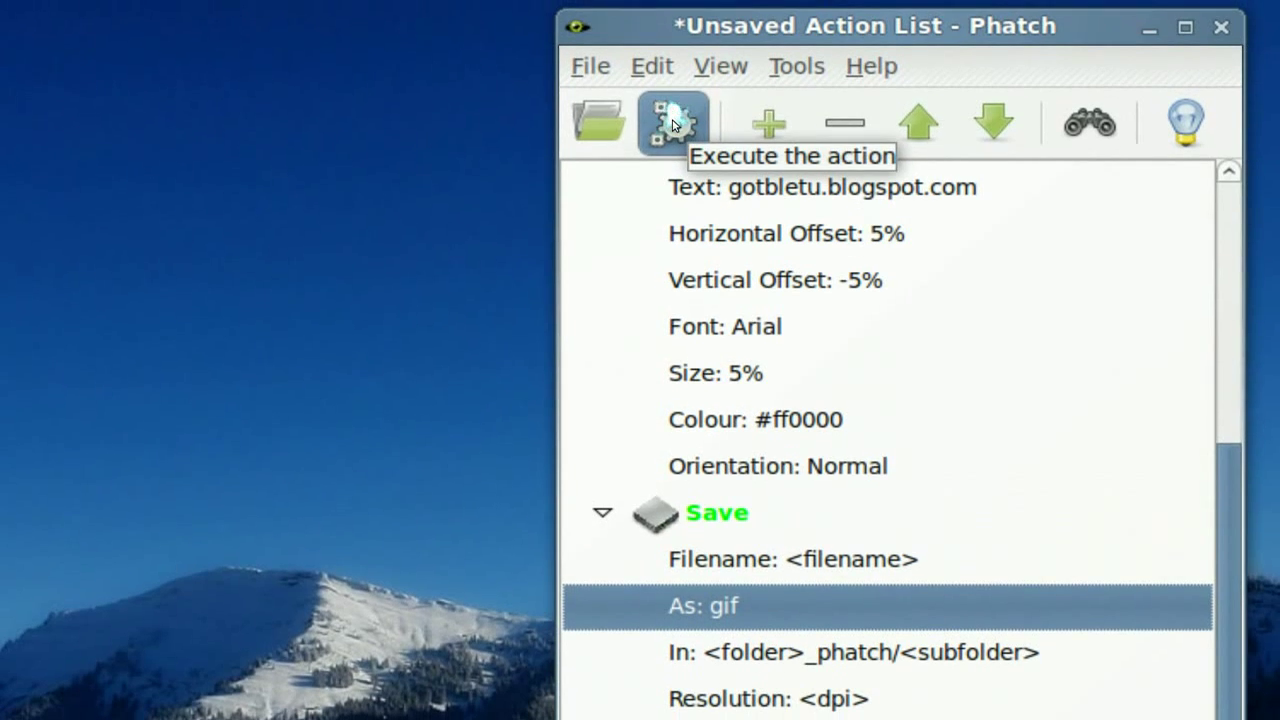
Execute the three-action list as a batch on the 200 Animals Wallpapers folder.
left_click(673, 125)
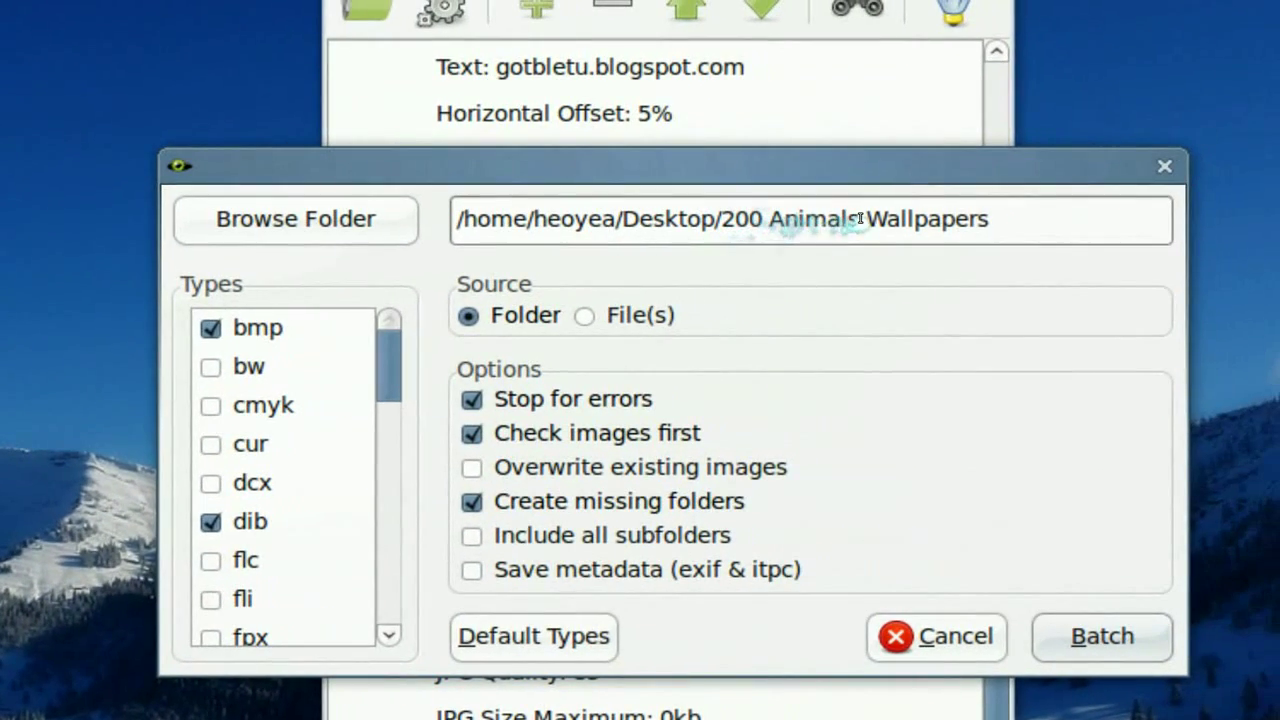
left_click(860, 218)
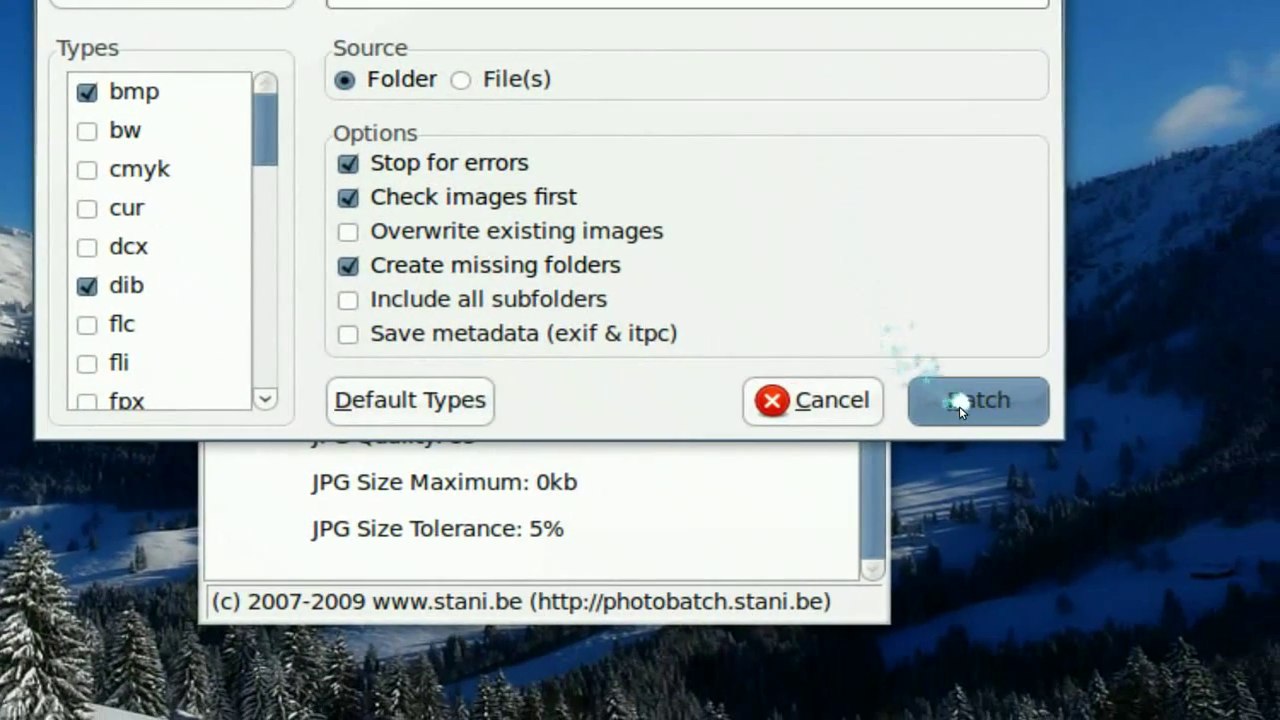
left_click(959, 406)
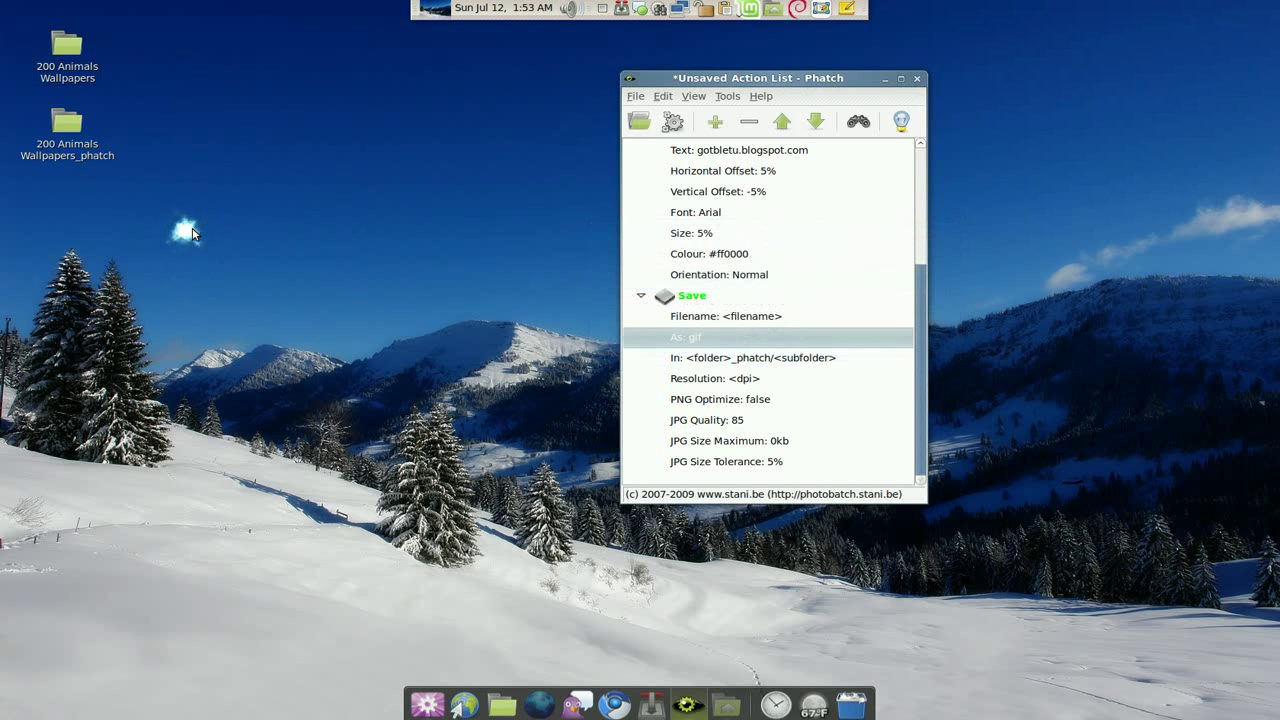
Open the original wallpaper (1).jpg from the 200 Animals Wallpapers folder.
left_click(883, 79)
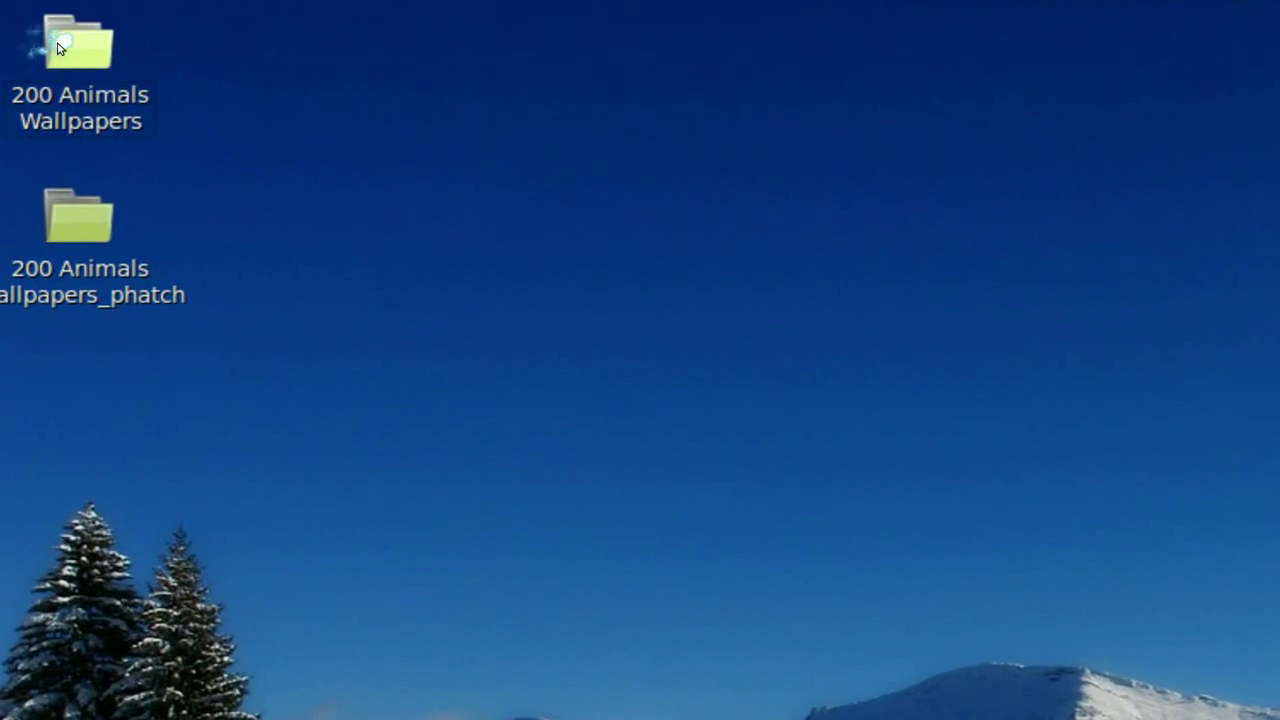
double_click(72, 42)
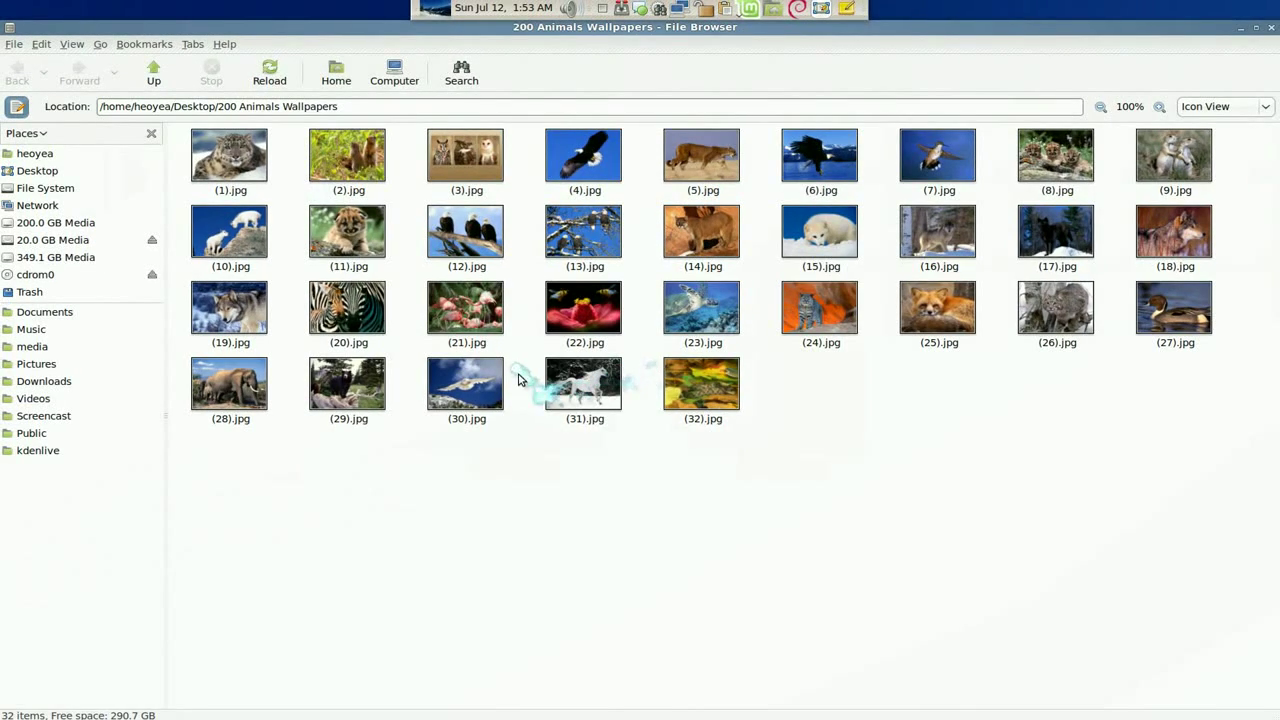
left_click(238, 160)
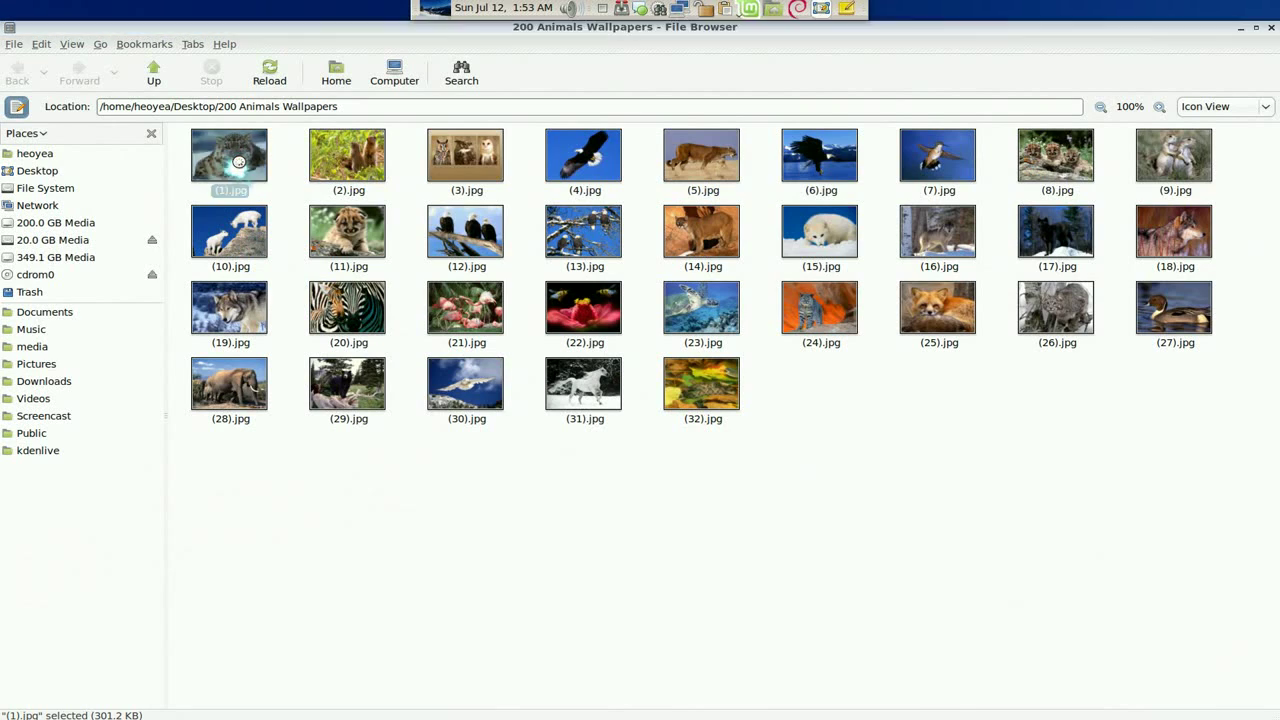
double_click(238, 160)
Step through the next two original wallpapers, then close the image viewer.
left_click(1240, 32)
left_click(1240, 30)
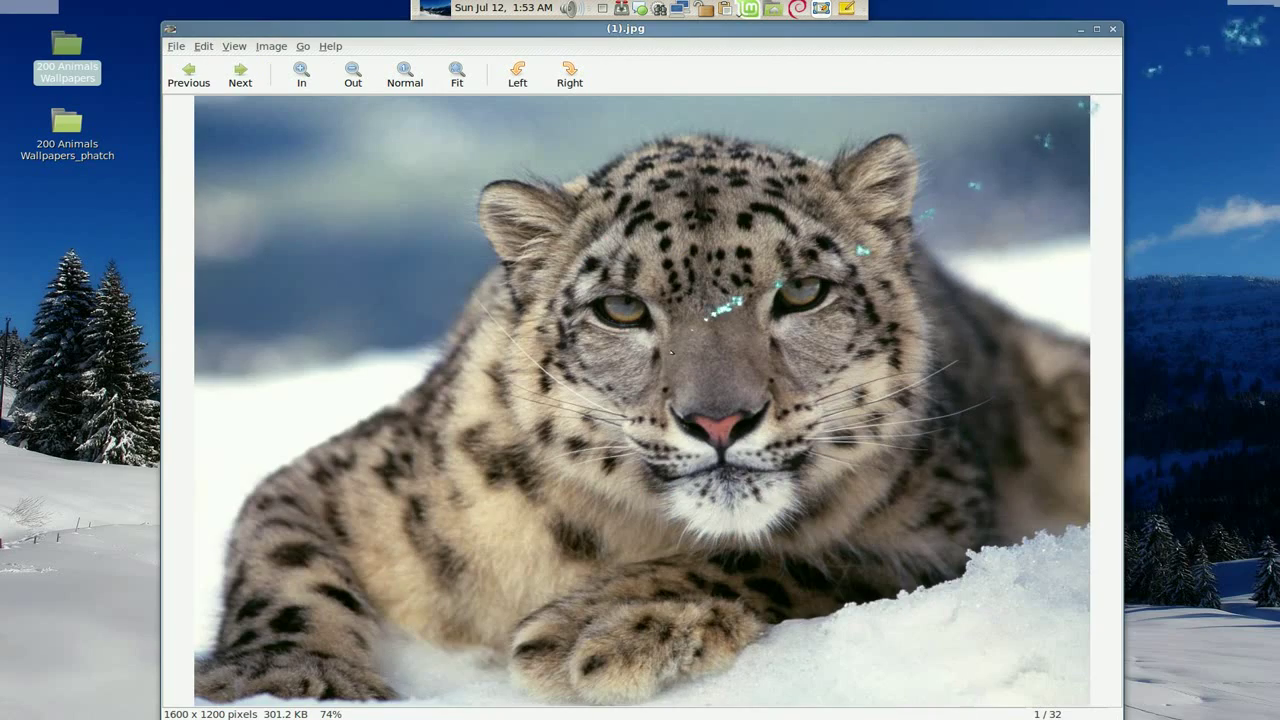
left_click(241, 79)
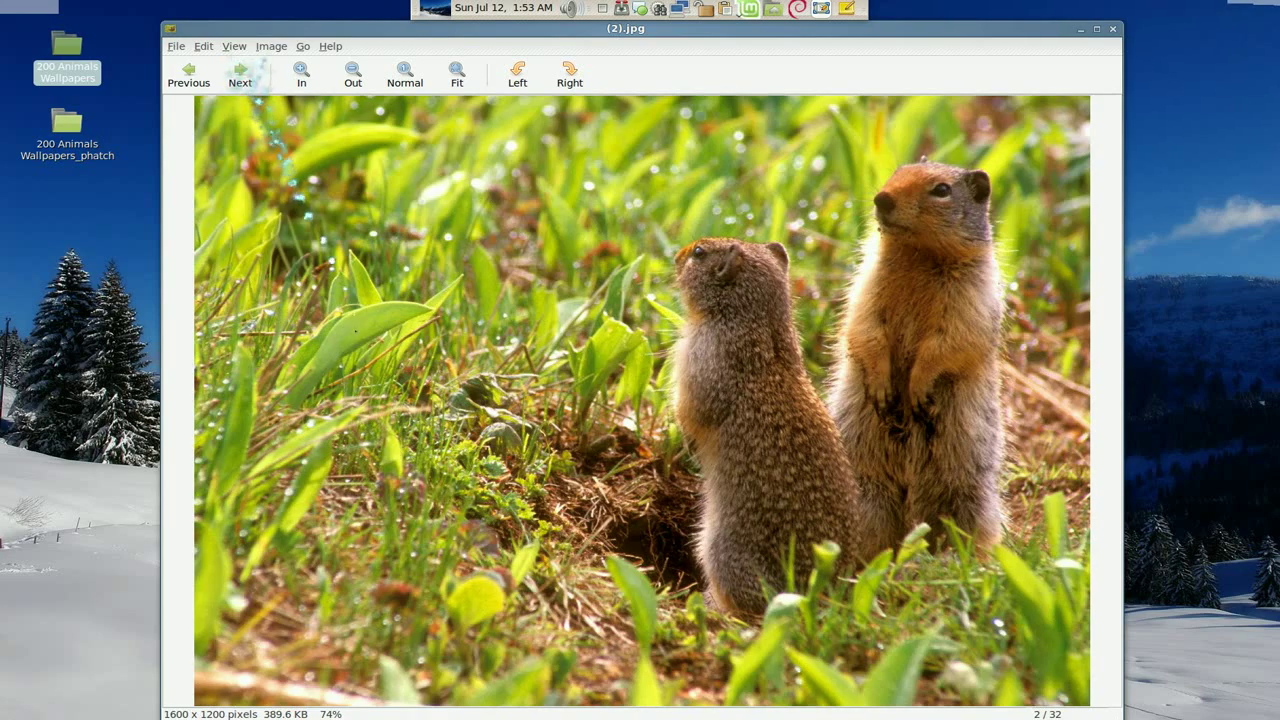
left_click(241, 80)
left_click(1113, 29)
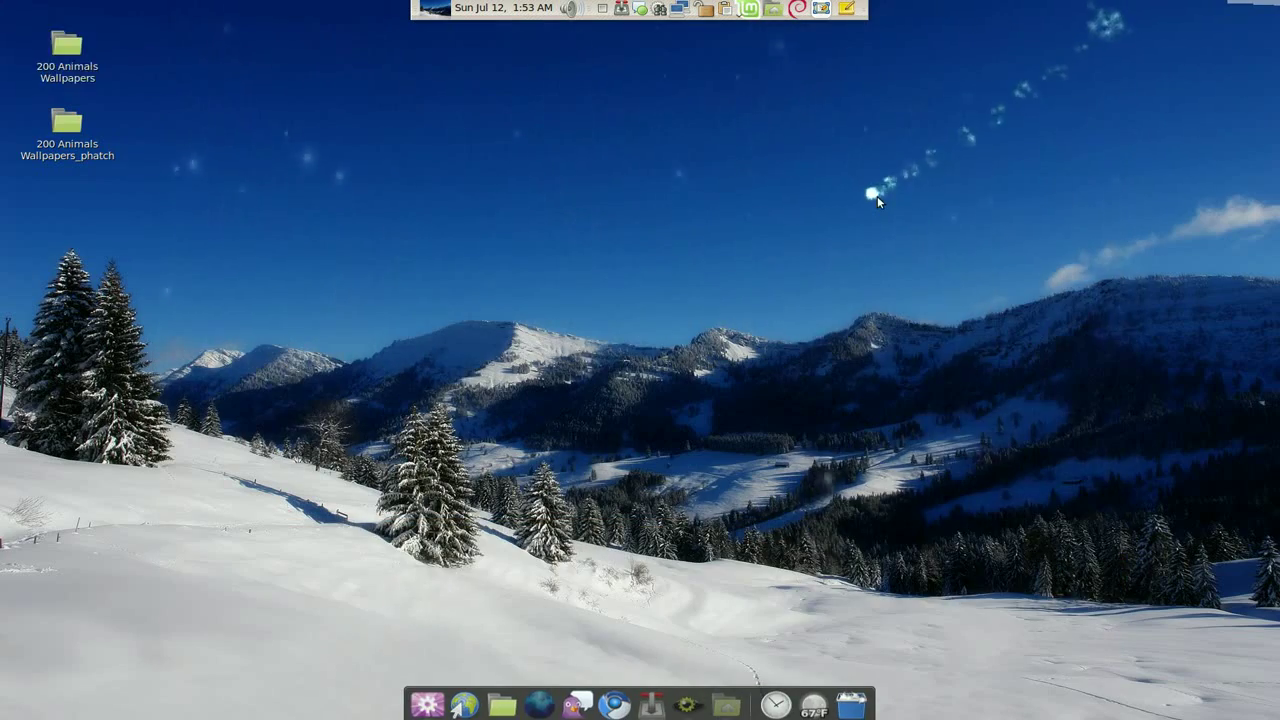
Open the 200 Animals Wallpapers_phatch folder, reload it to list 32 GIFs, and open (1).gif.
left_click(79, 151)
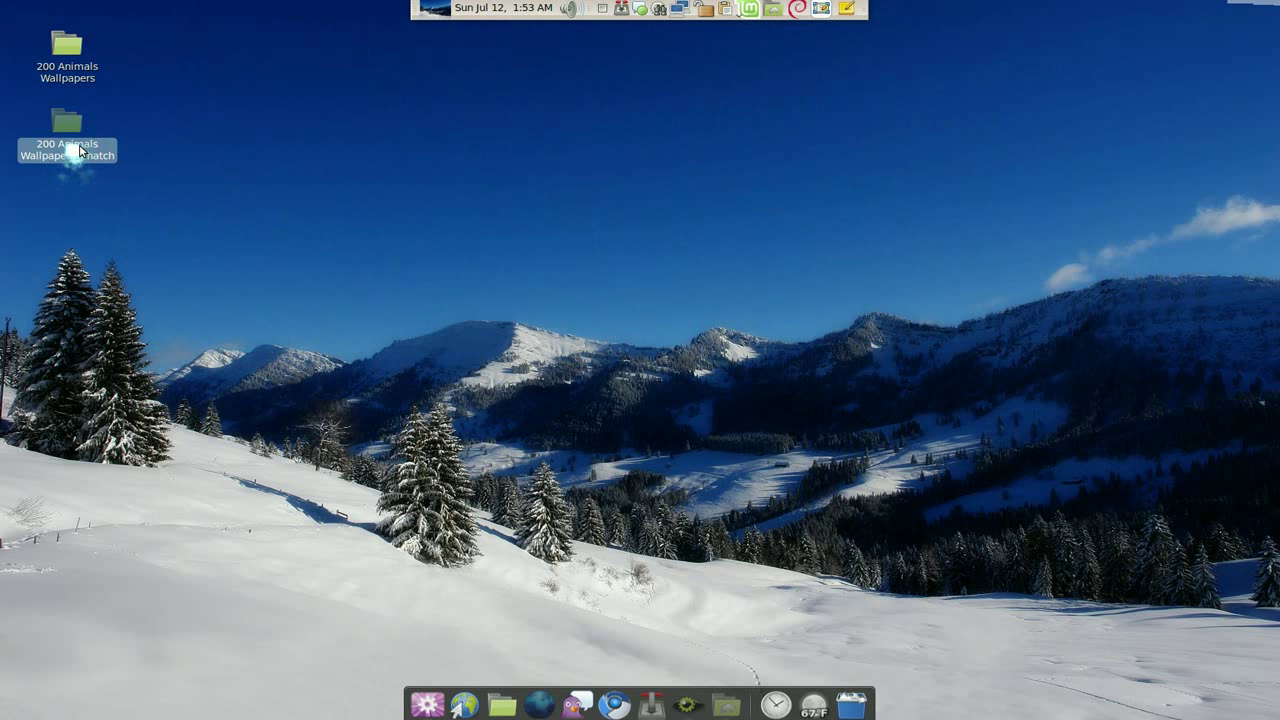
double_click(79, 151)
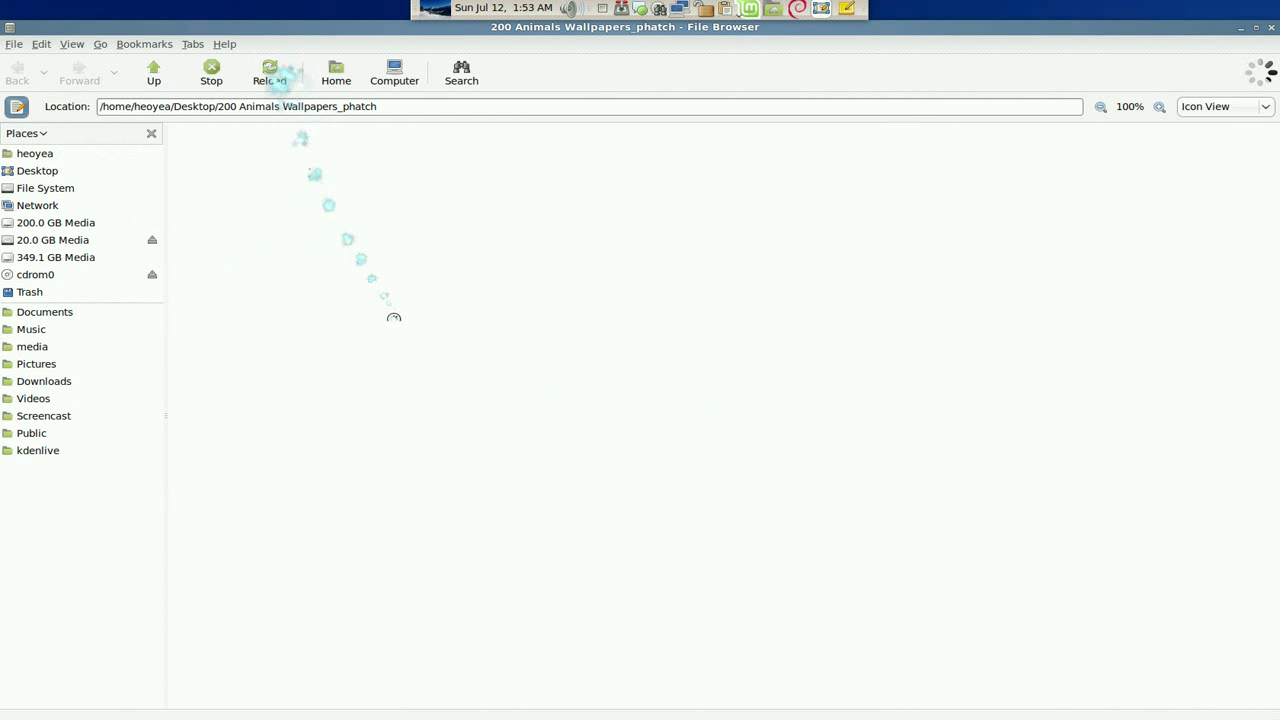
left_click(267, 80)
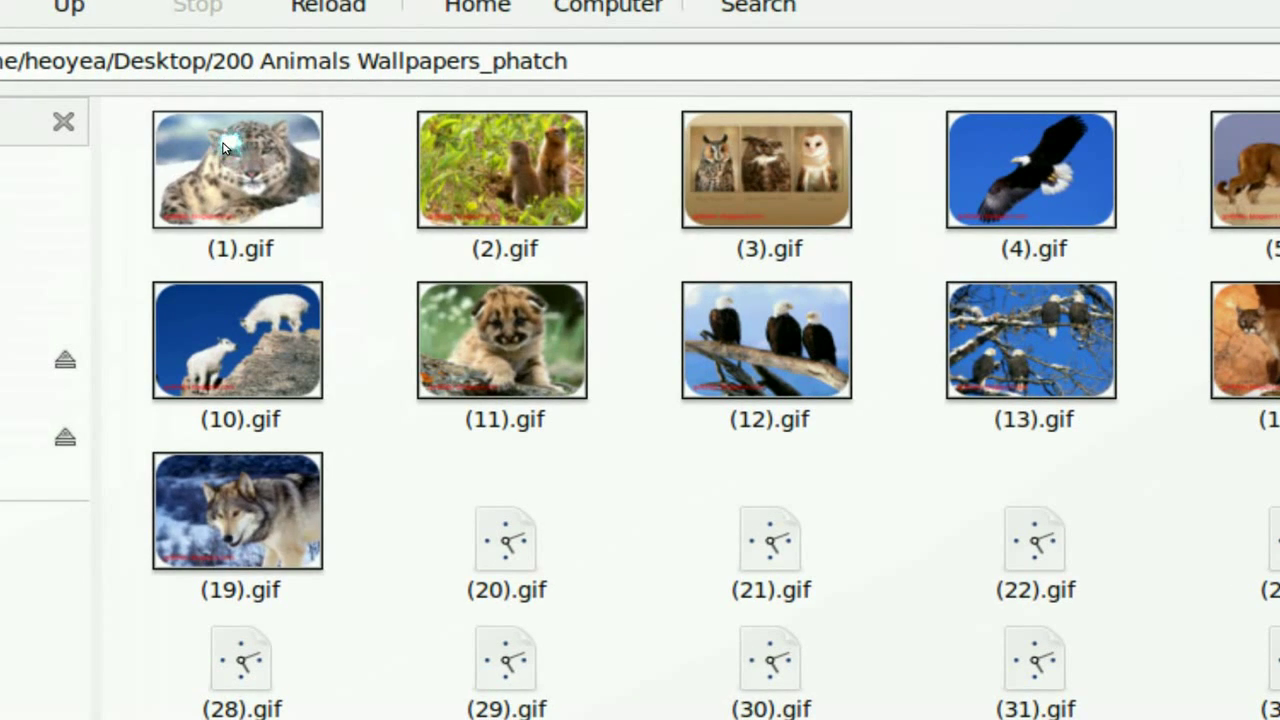
double_click(223, 147)
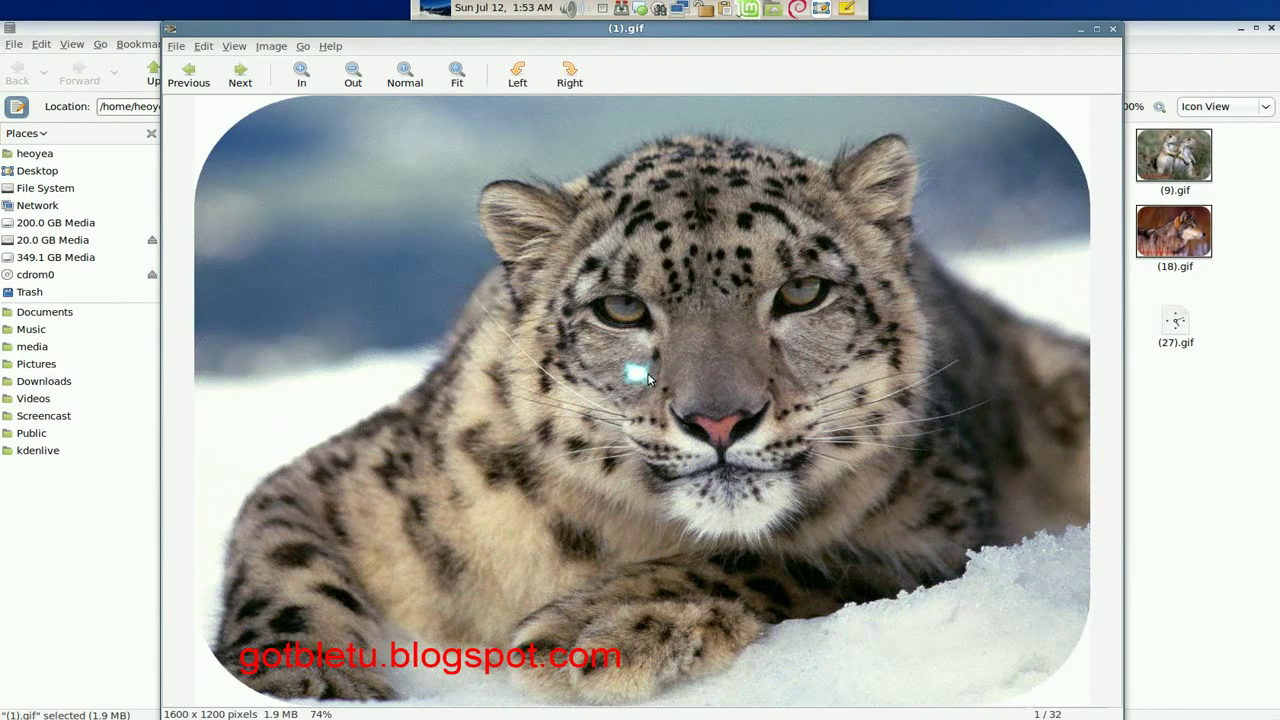
Check (1).gif through (3).gif for rounded corners and red text, then close the viewer.
left_click(1240, 28)
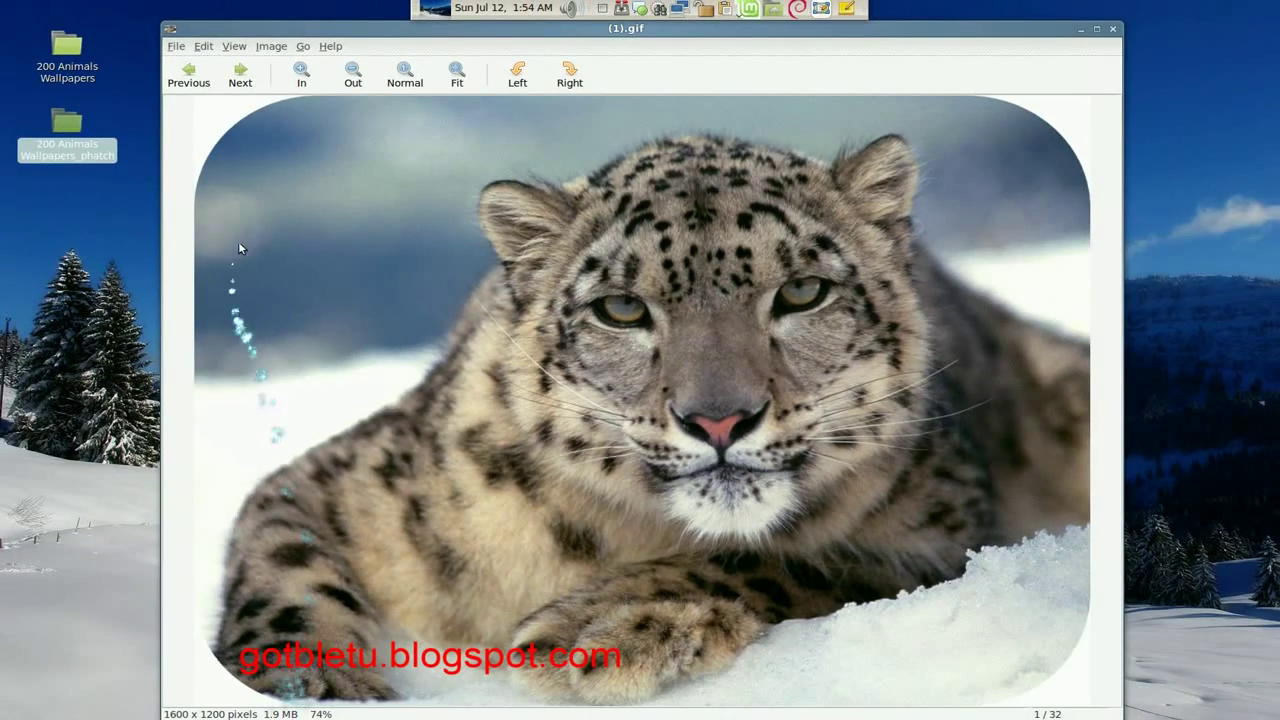
left_click(241, 77)
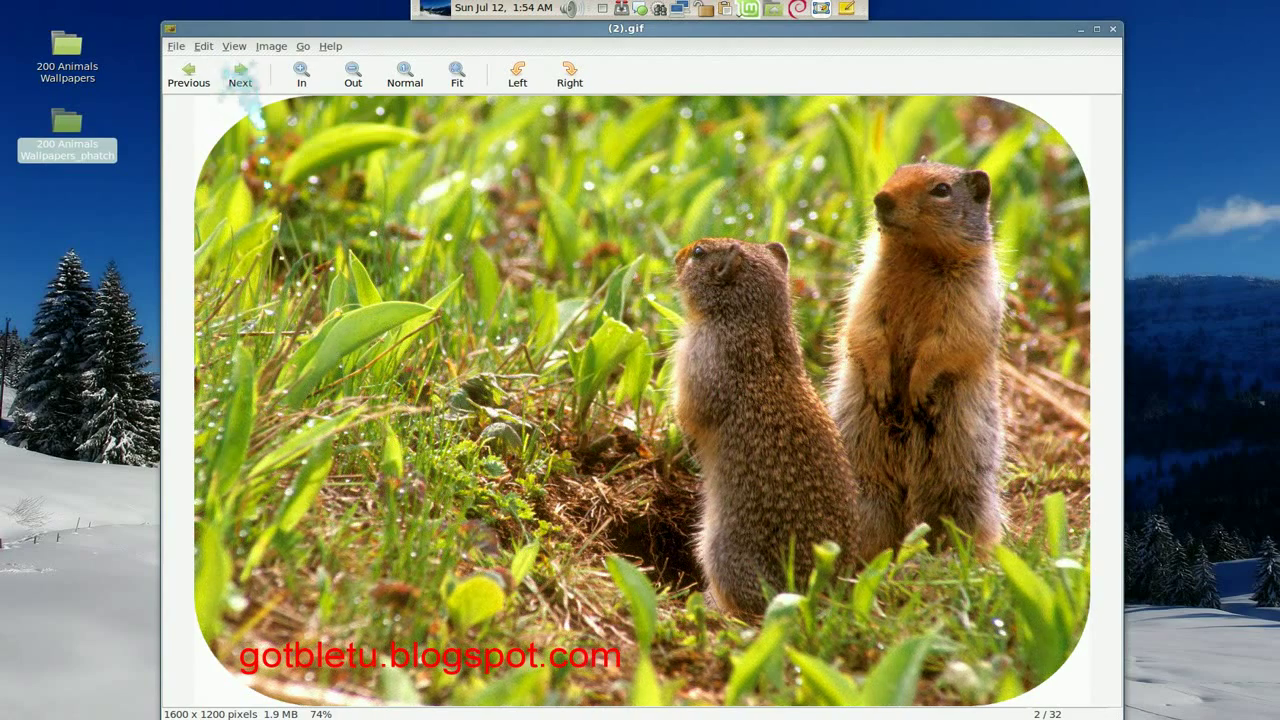
left_click(242, 70)
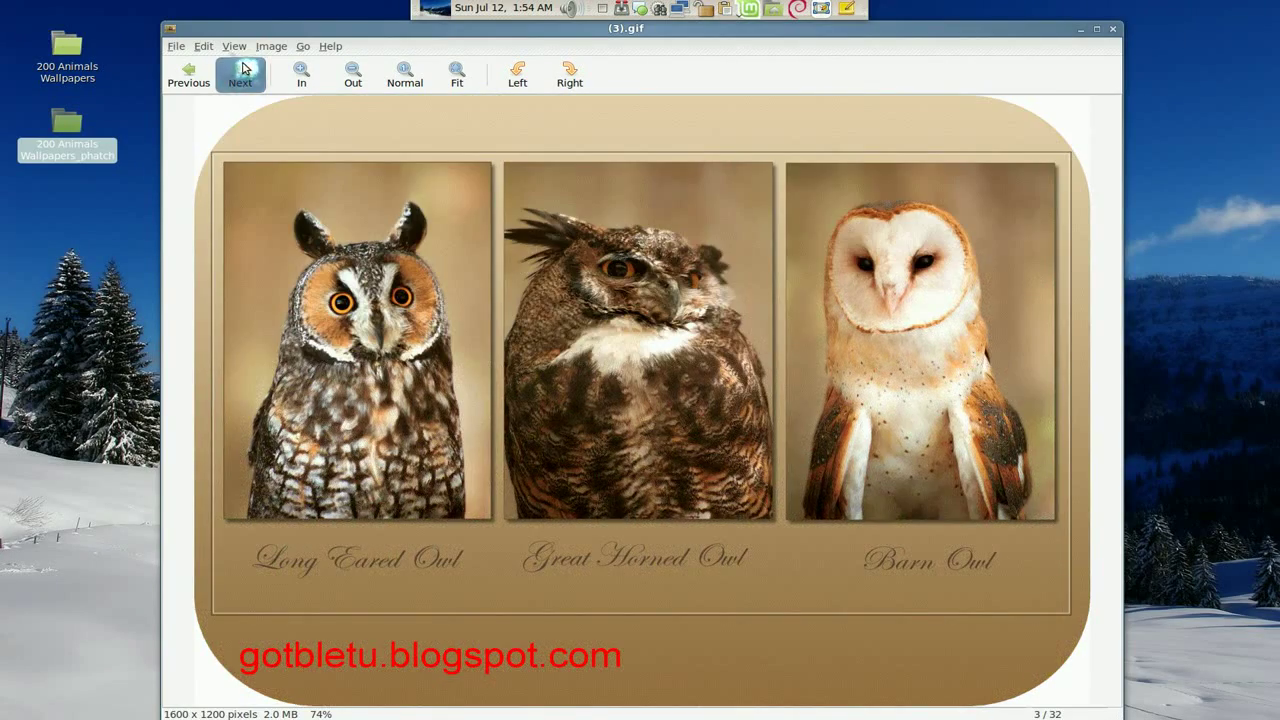
left_click(1098, 32)
left_click(722, 708)
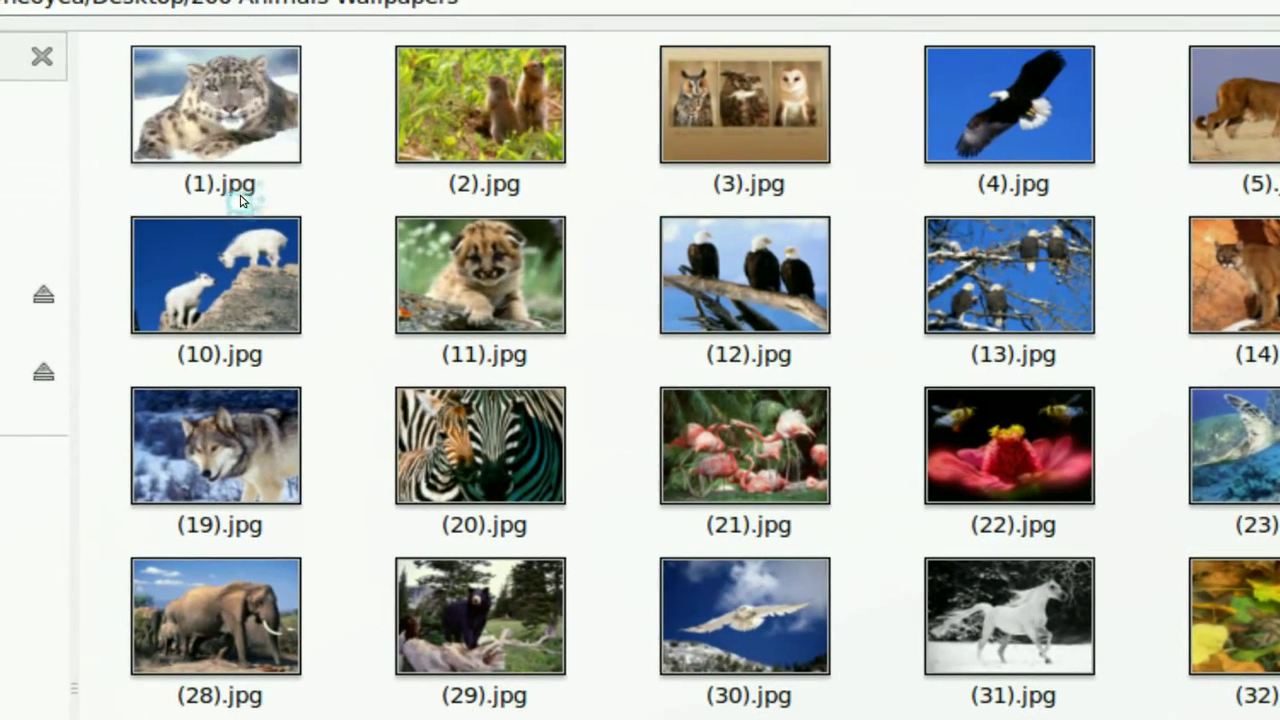
Select the original (1).jpg, then minimize the JPG folder to reveal the rounded-corner GIFs in _phatch.
left_click(241, 191)
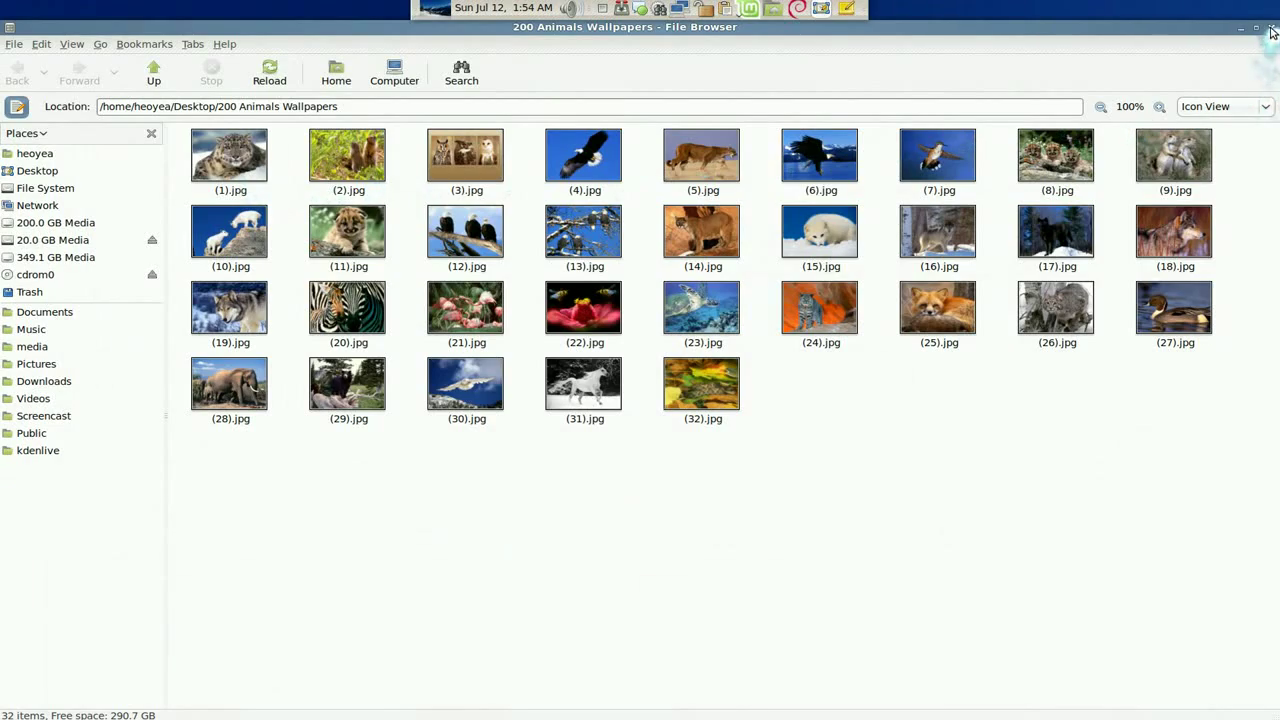
left_click(1258, 27)
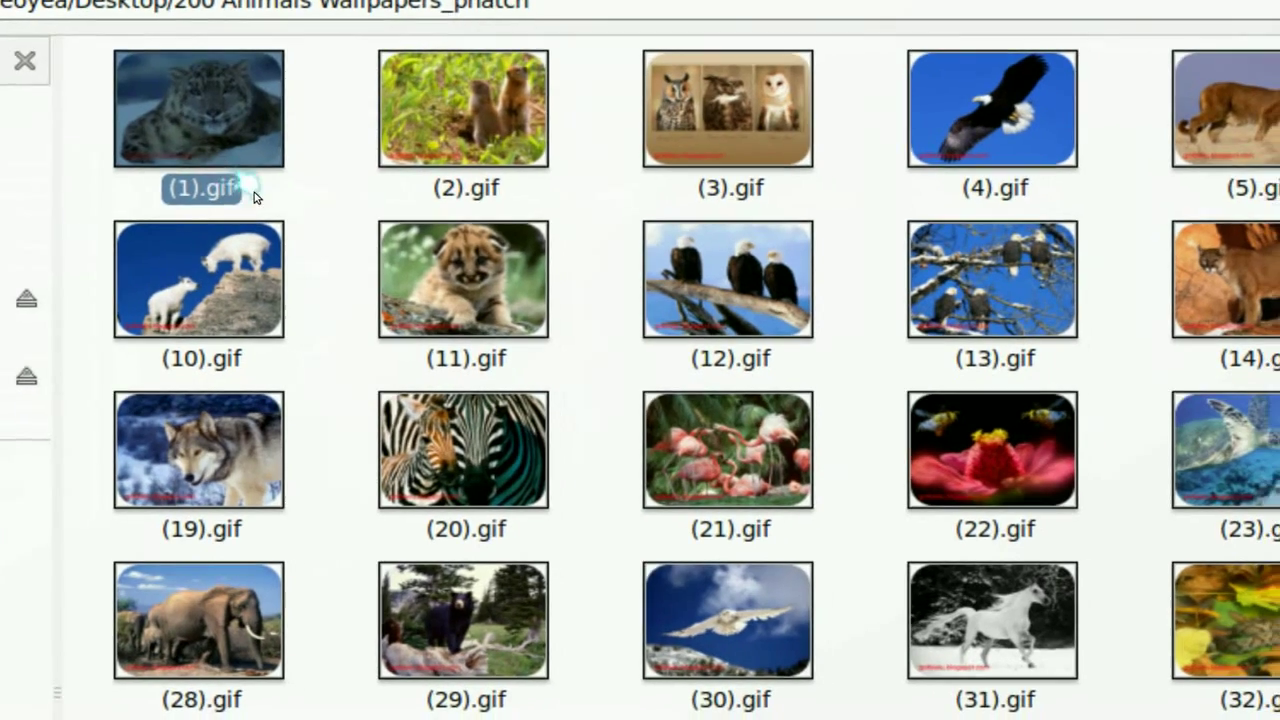
left_click(255, 190)
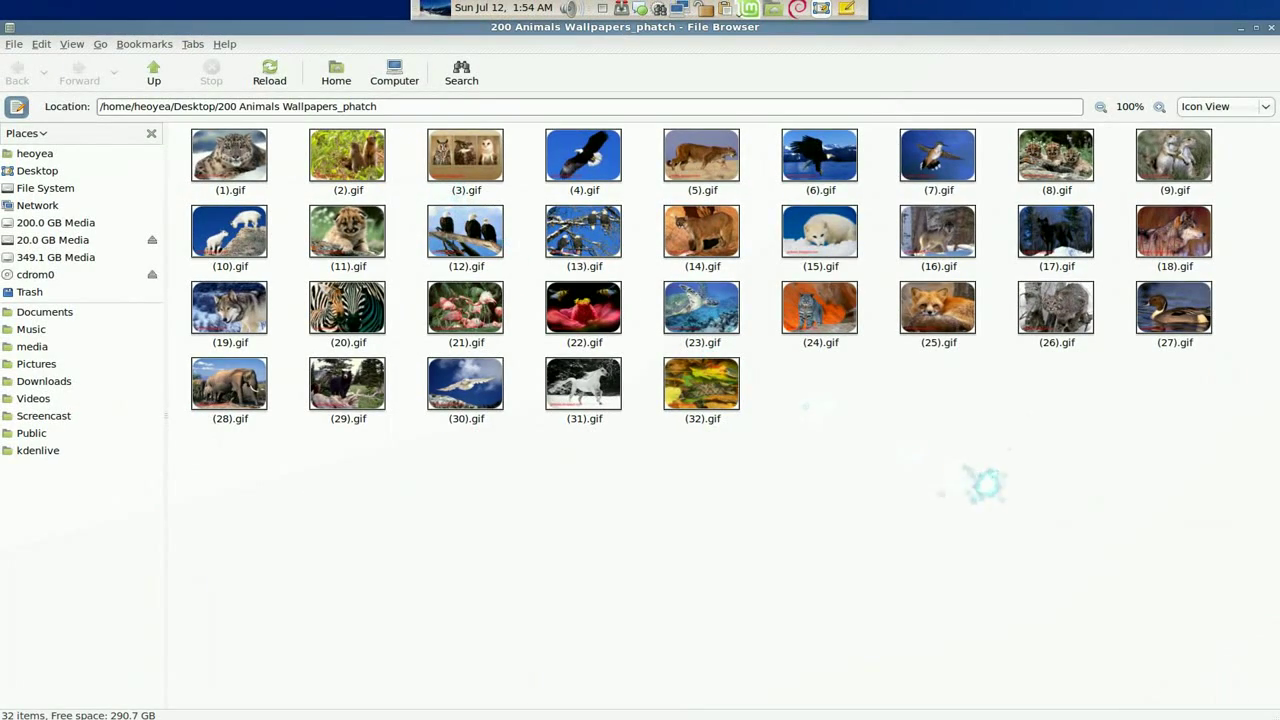
Restore the _phatch File Browser window to a smaller size and close it.
left_click(1256, 30)
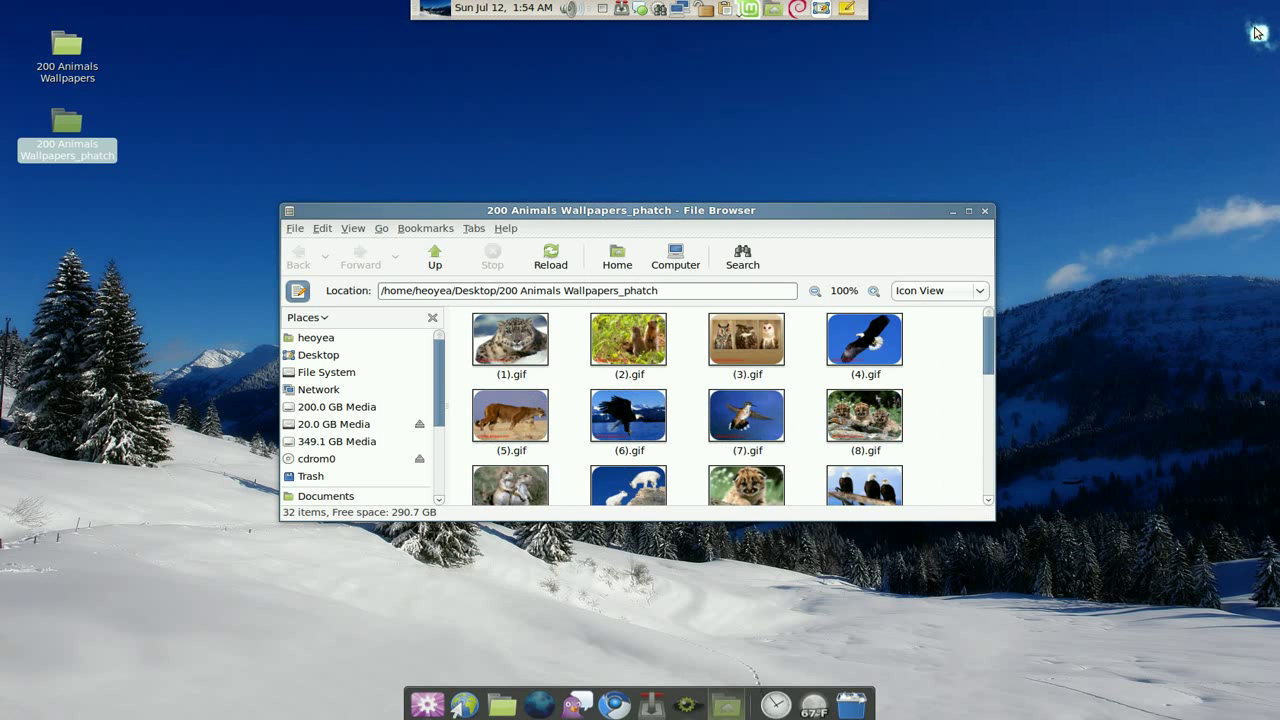
left_click(988, 211)
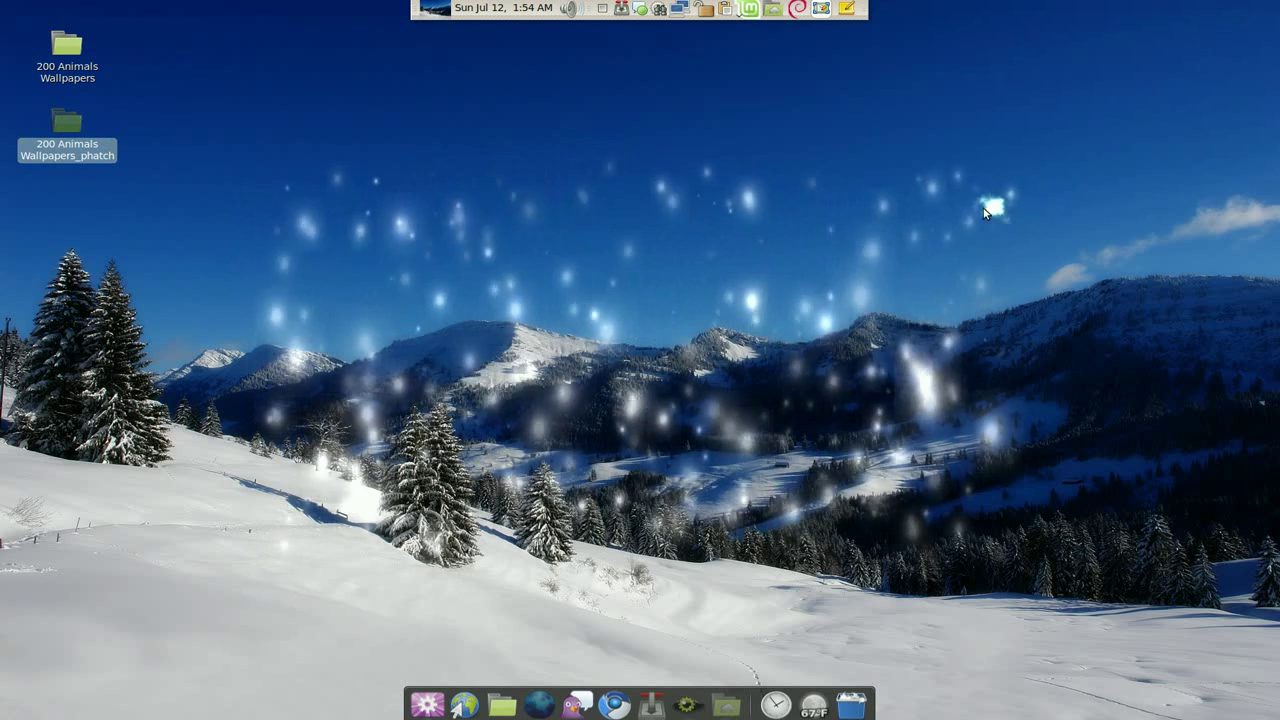